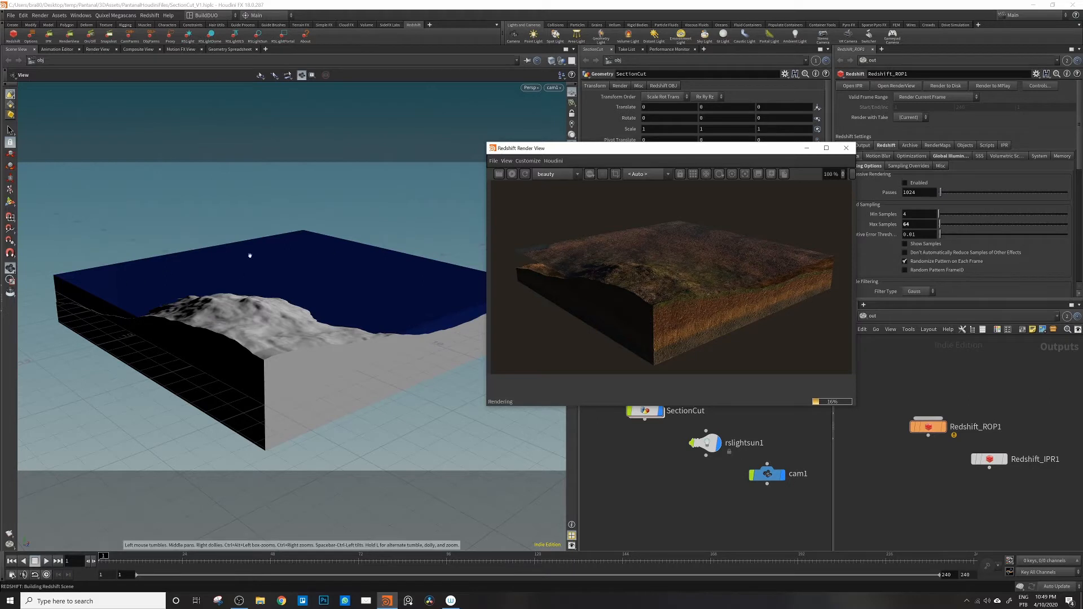
# Open the waterbasic material network and set Material1's Sub-Surface Multiple Scattering amount to 1.
pyautogui.moveTo(679, 150); pyautogui.dragTo(355, 132)
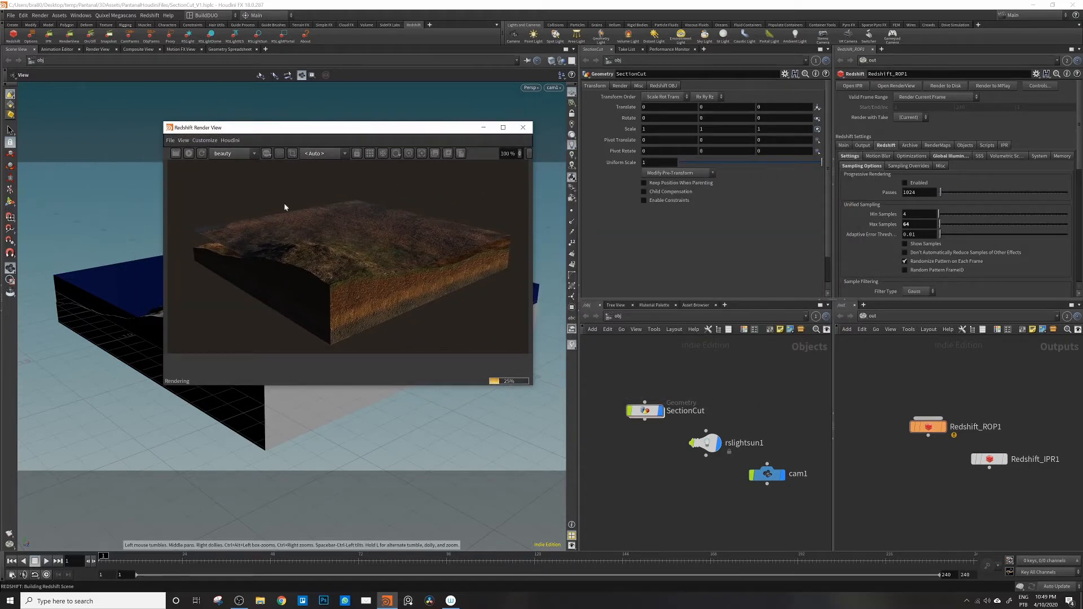
pyautogui.click(867, 316)
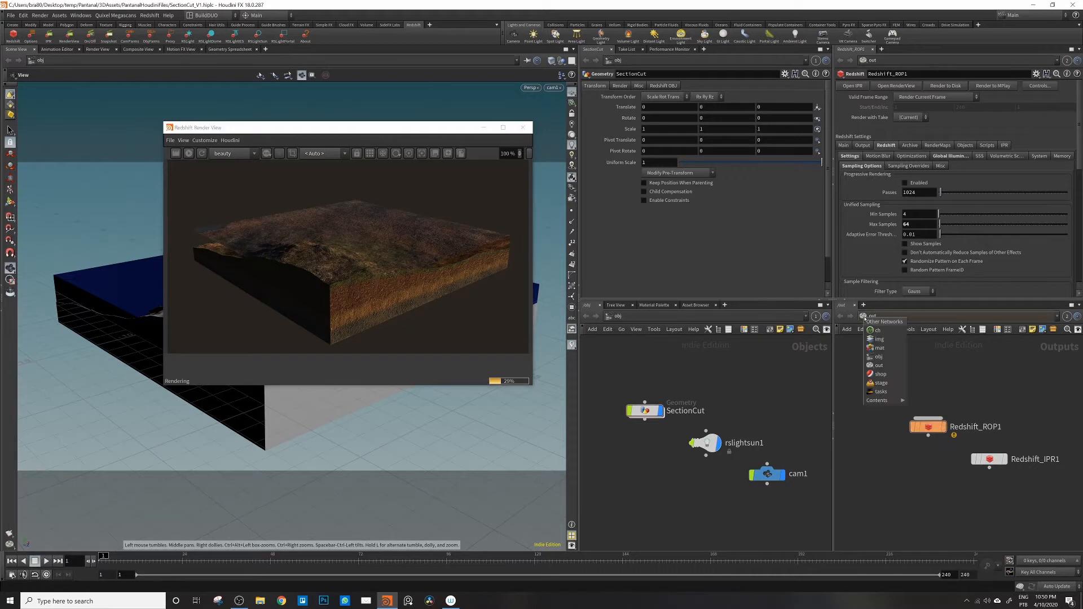
pyautogui.click(879, 348)
pyautogui.doubleClick(1045, 446)
pyautogui.click(912, 420)
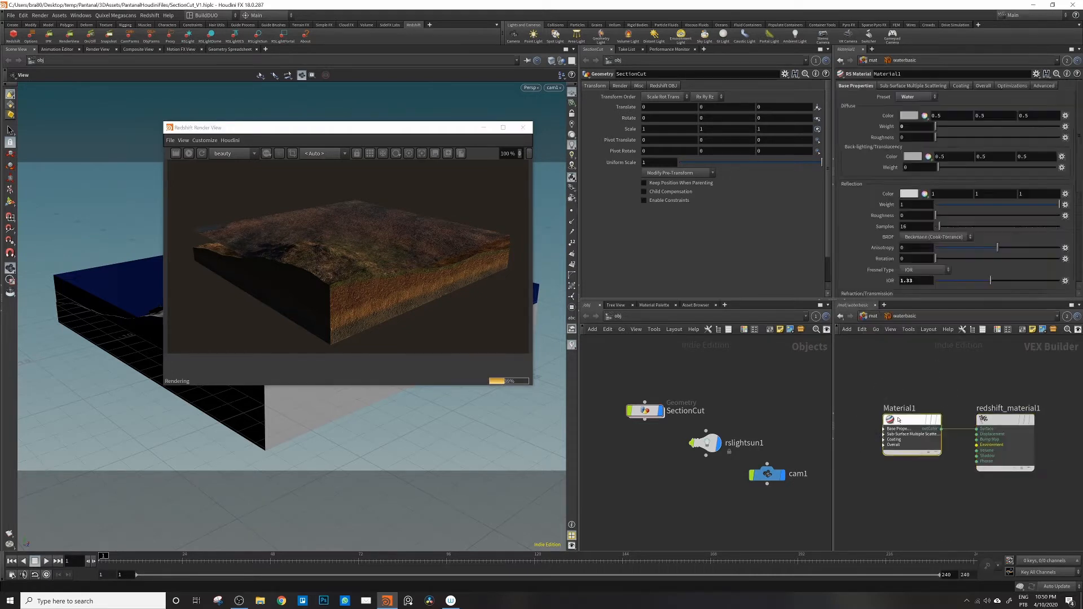
pyautogui.click(905, 86)
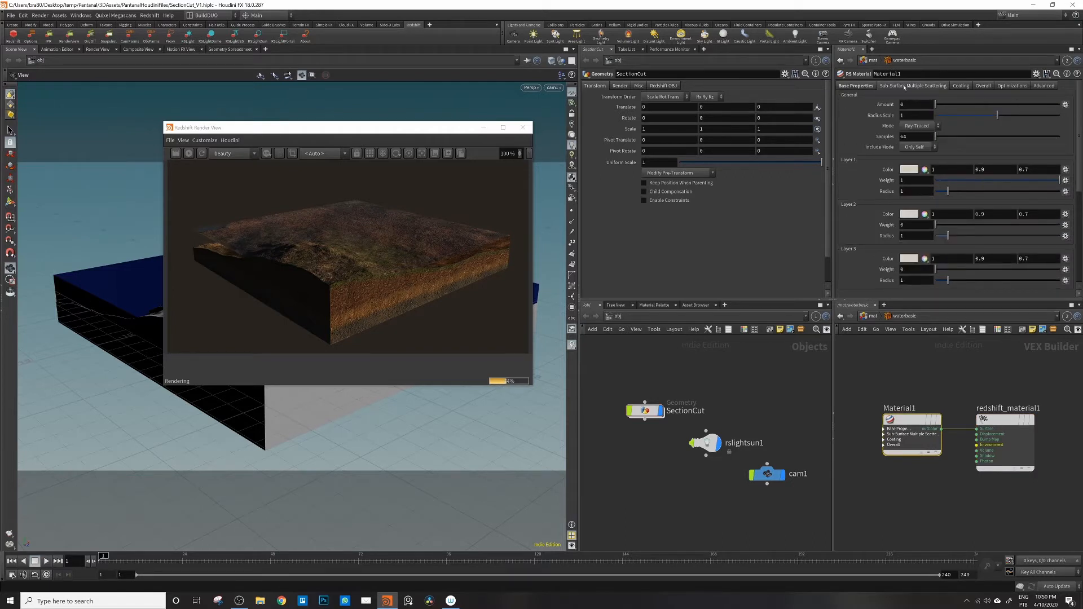
pyautogui.moveTo(936, 105); pyautogui.dragTo(1062, 106)
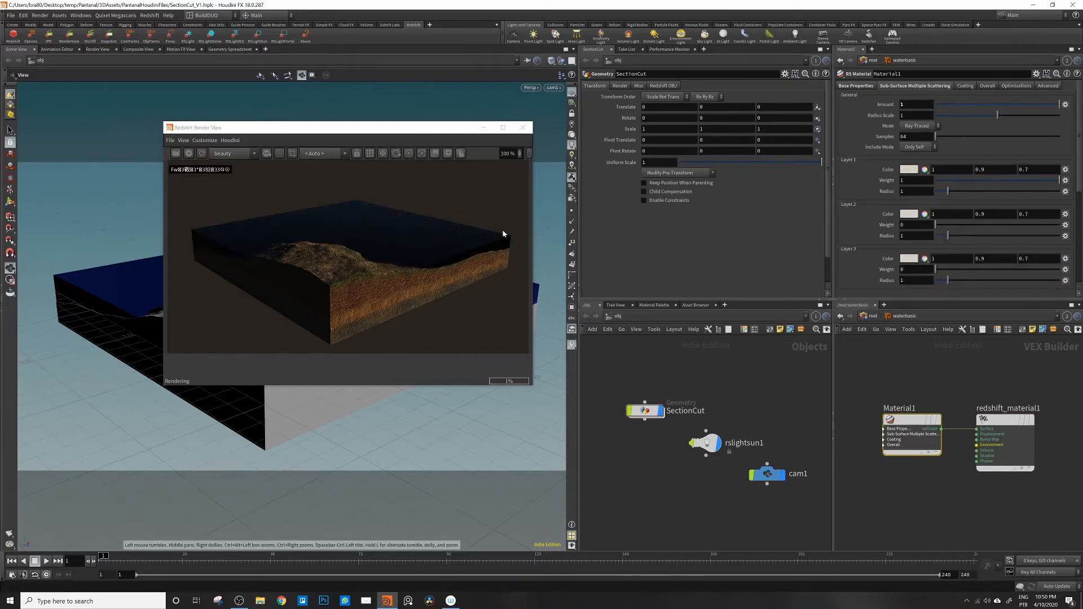
# Set Material1's Layer 1 scattering color to the dark teal swatch with values 0.075, 0.3, 0.3.
pyautogui.moveTo(394, 136); pyautogui.dragTo(266, 204)
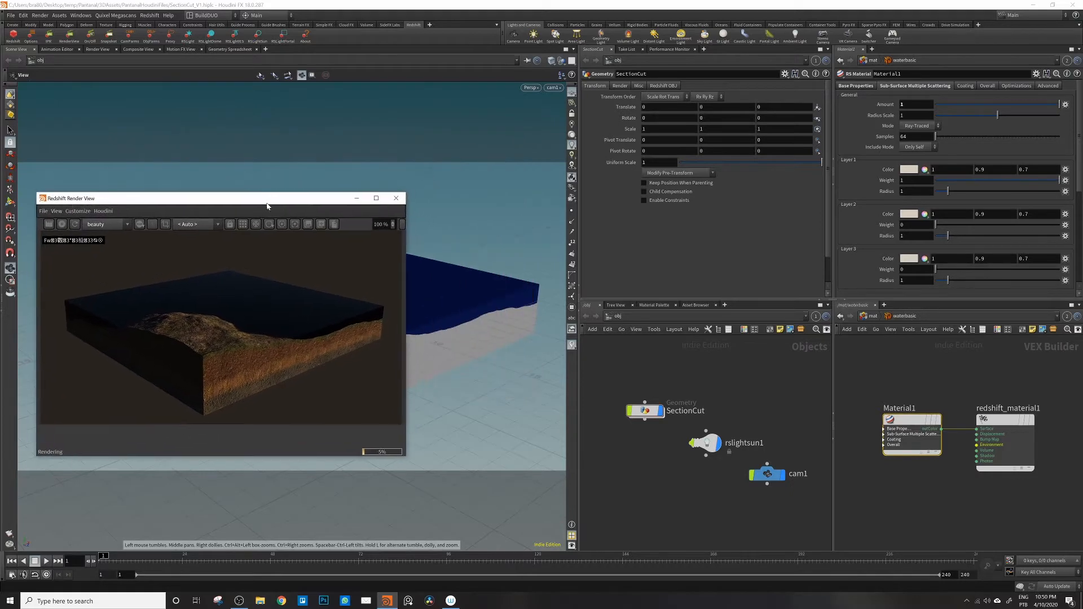
pyautogui.moveTo(456, 323); pyautogui.dragTo(284, 250)
pyautogui.moveTo(226, 196); pyautogui.dragTo(232, 157)
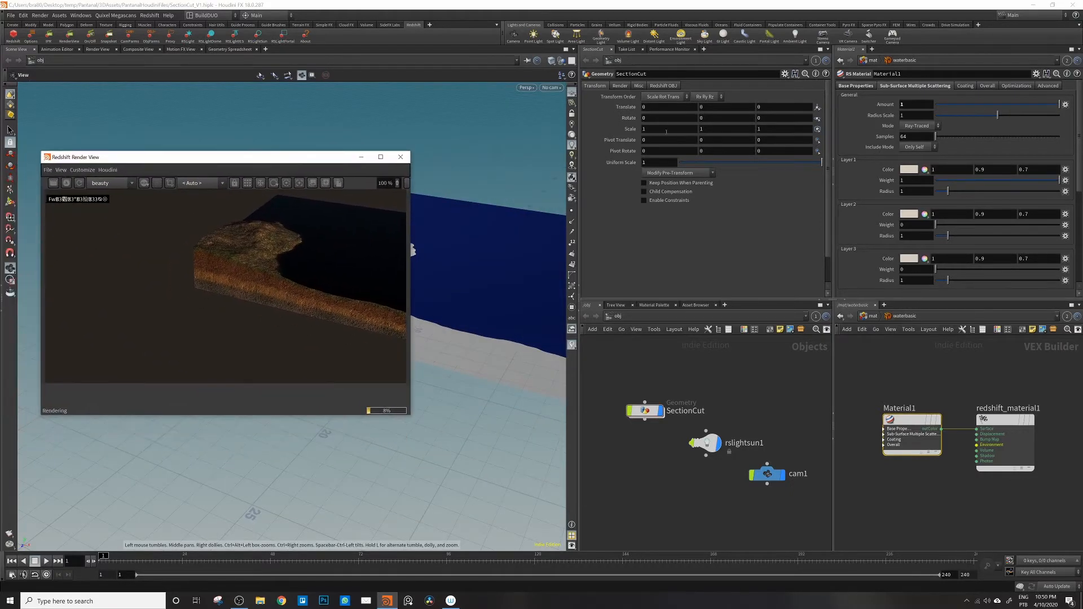
pyautogui.click(909, 169)
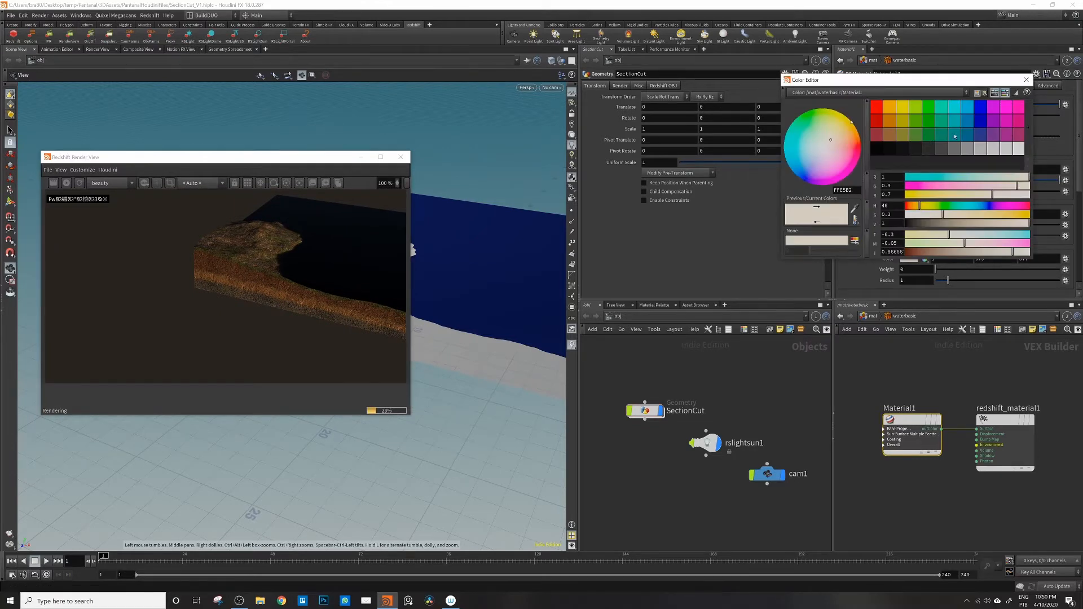
pyautogui.click(955, 136)
pyautogui.click(1027, 80)
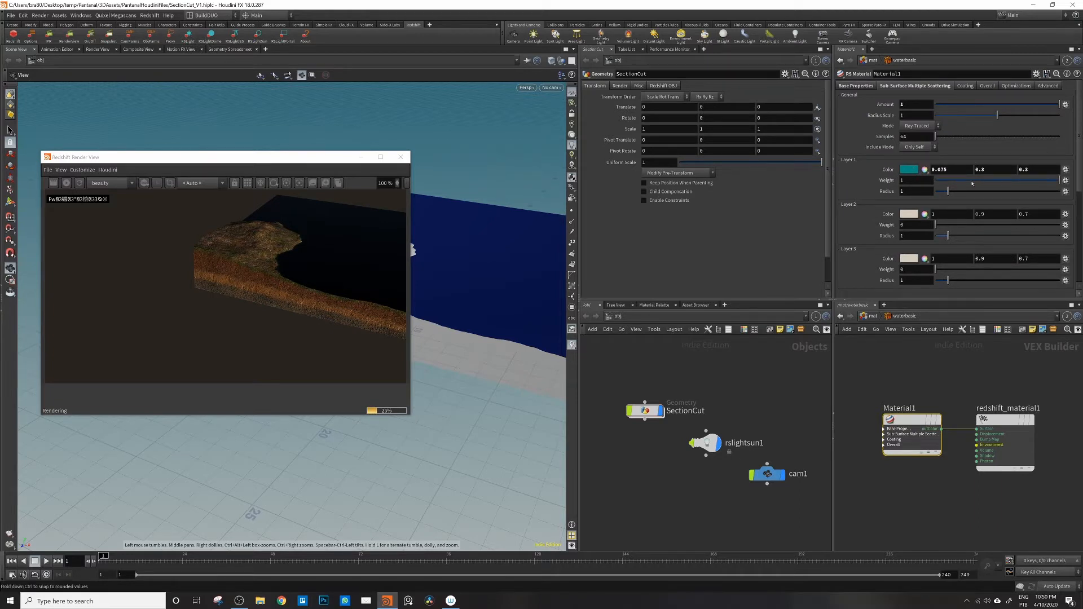
# Raise the Radius Scale of Material1's multiple scattering to its slider maximum and on to 5.
pyautogui.moveTo(998, 115); pyautogui.dragTo(1073, 112)
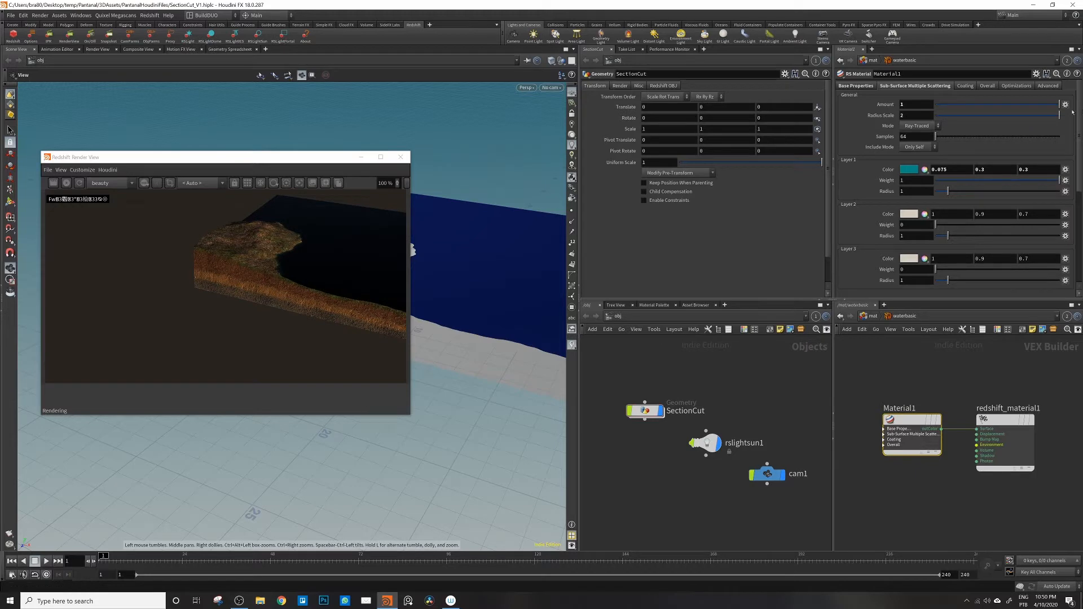
pyautogui.click(921, 116)
pyautogui.write('5')
pyautogui.press('Return')
# Enlarge the Redshift render window and look through cam1 in the viewport for a closer shot of the shoreline.
pyautogui.moveTo(299, 165); pyautogui.dragTo(562, 148)
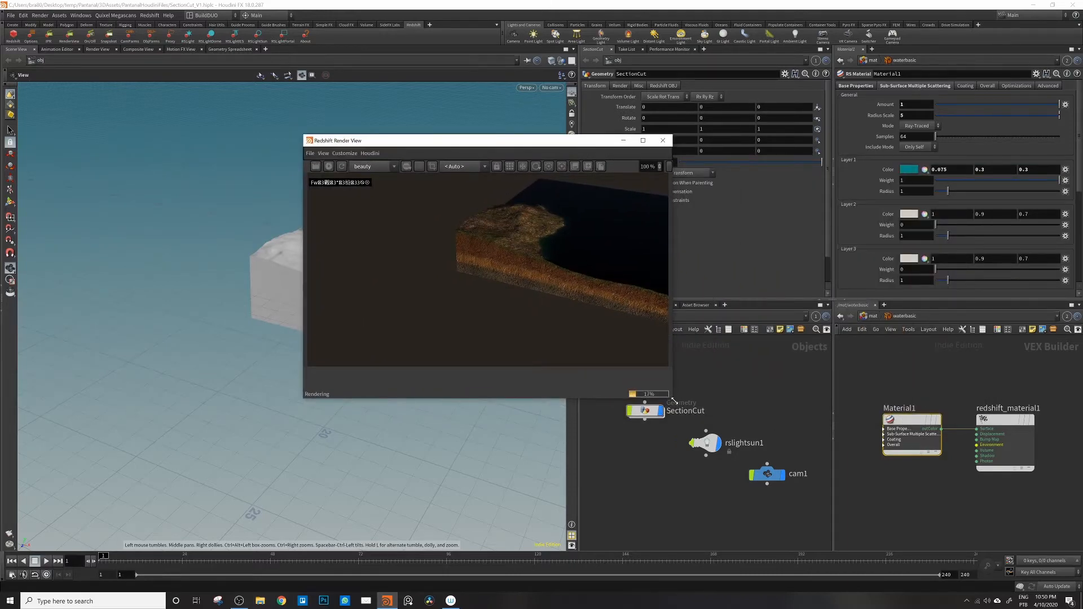
pyautogui.moveTo(673, 400); pyautogui.dragTo(852, 485)
pyautogui.moveTo(599, 144); pyautogui.dragTo(475, 309)
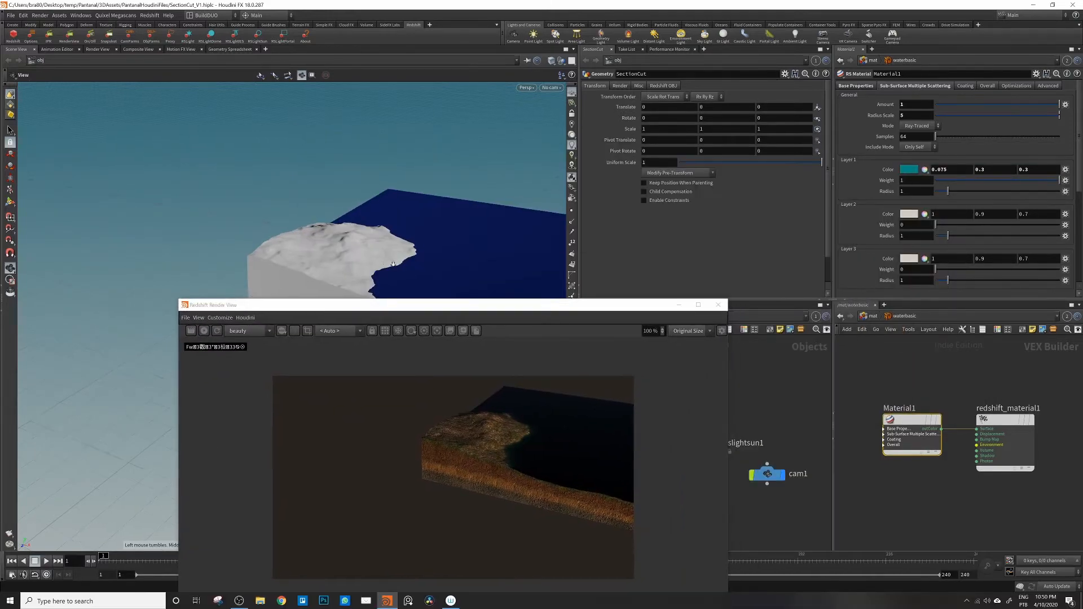
pyautogui.scroll(2, 446, 243)
pyautogui.click(550, 87)
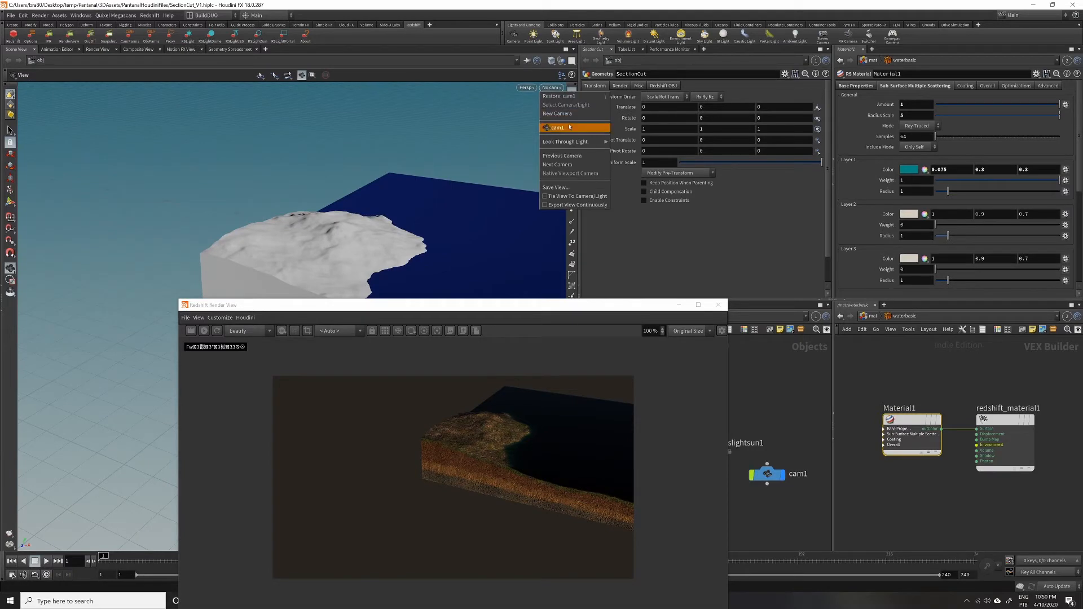
pyautogui.click(559, 127)
pyautogui.moveTo(356, 280); pyautogui.dragTo(356, 243)
pyautogui.moveTo(476, 309); pyautogui.dragTo(436, 134)
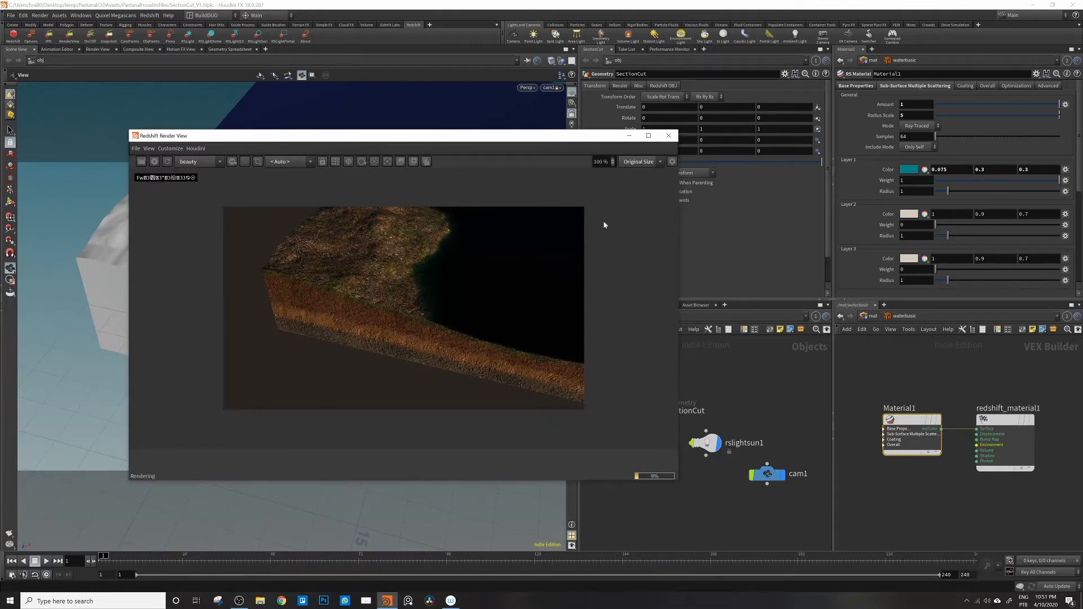
# Set the Layer 1 scattering radius to 10 and check the water in the render from high and low angles.
pyautogui.moveTo(948, 191); pyautogui.dragTo(1061, 191)
pyautogui.moveTo(489, 140); pyautogui.dragTo(863, 128)
pyautogui.moveTo(248, 299); pyautogui.dragTo(305, 299)
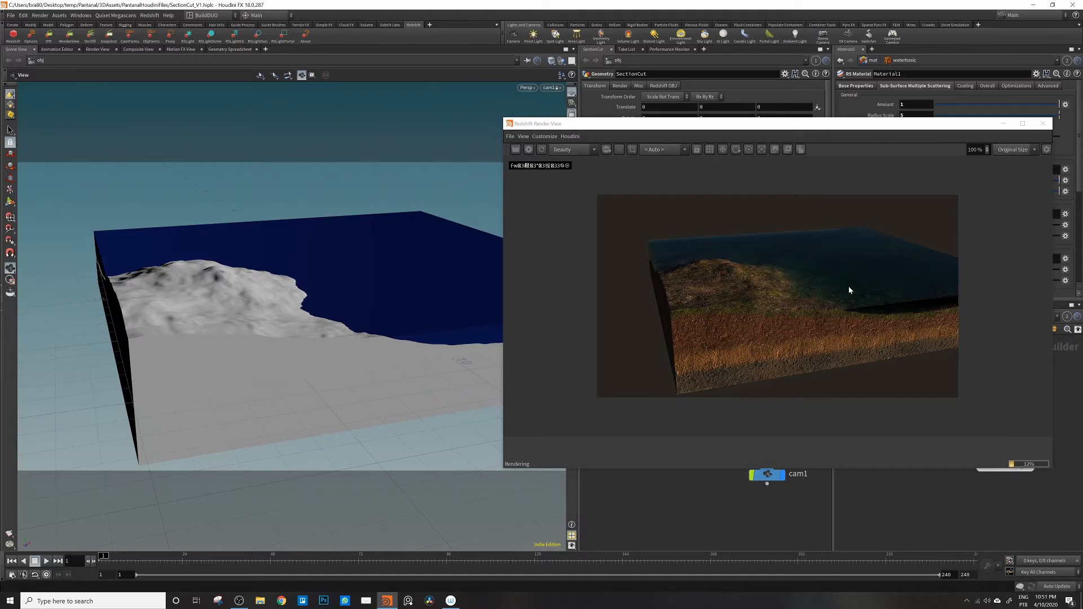
pyautogui.moveTo(361, 288); pyautogui.dragTo(365, 345)
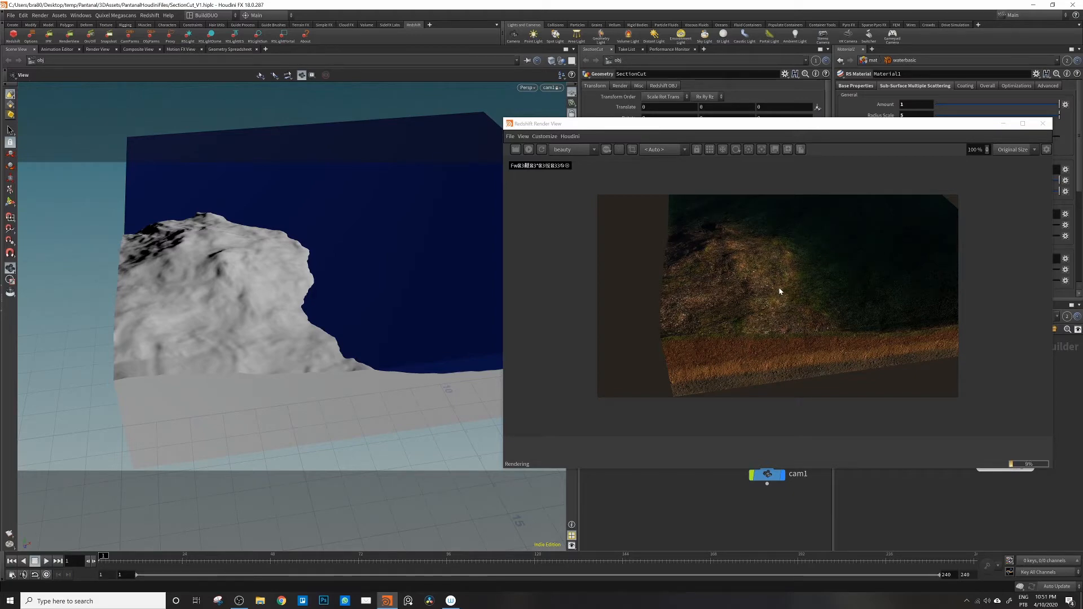
pyautogui.moveTo(285, 338); pyautogui.dragTo(281, 287)
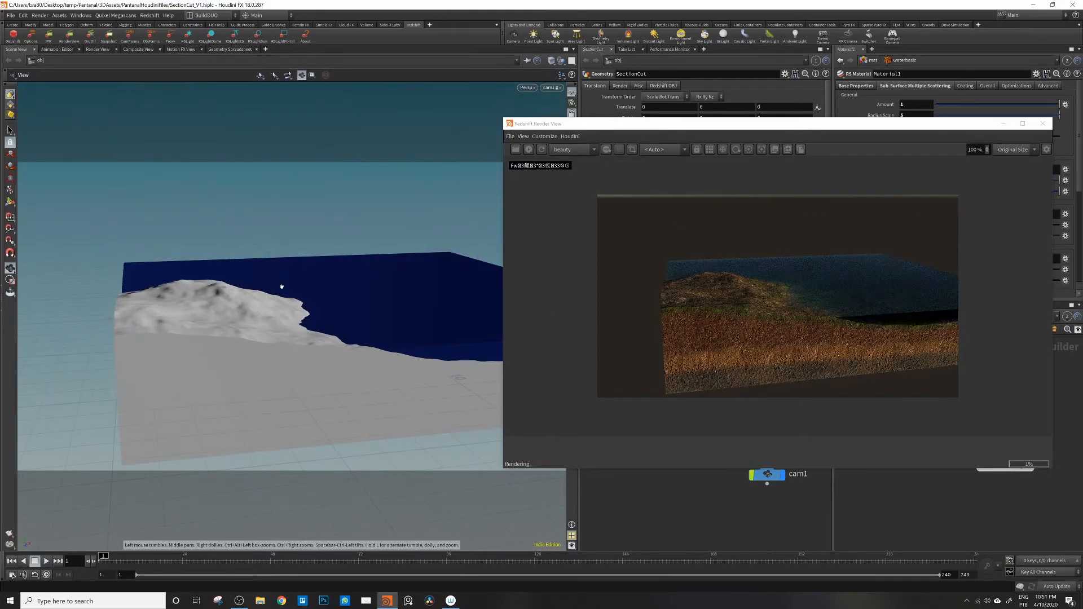
pyautogui.moveTo(959, 124); pyautogui.dragTo(666, 122)
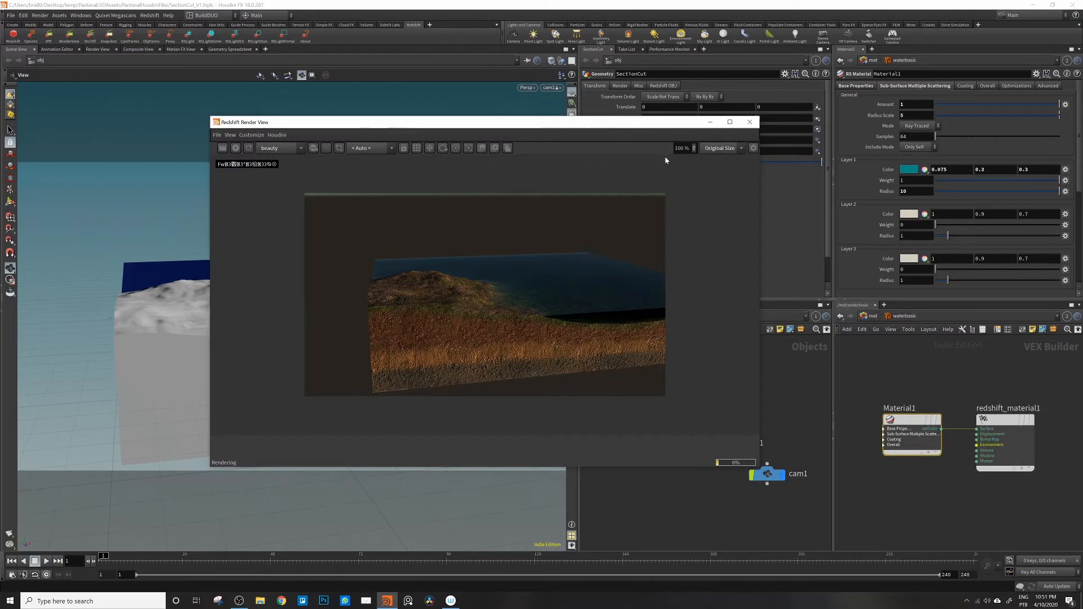
# Try bright cyan and magenta as the Layer 1 scattering color and compare their effect on the rendered water.
pyautogui.click(908, 168)
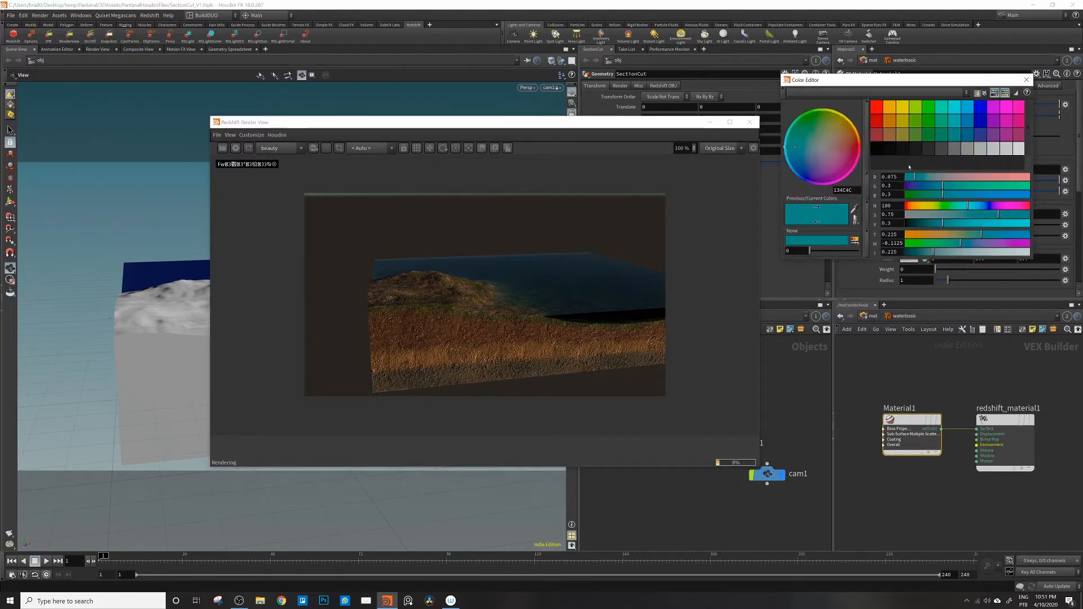
pyautogui.click(953, 126)
pyautogui.click(953, 109)
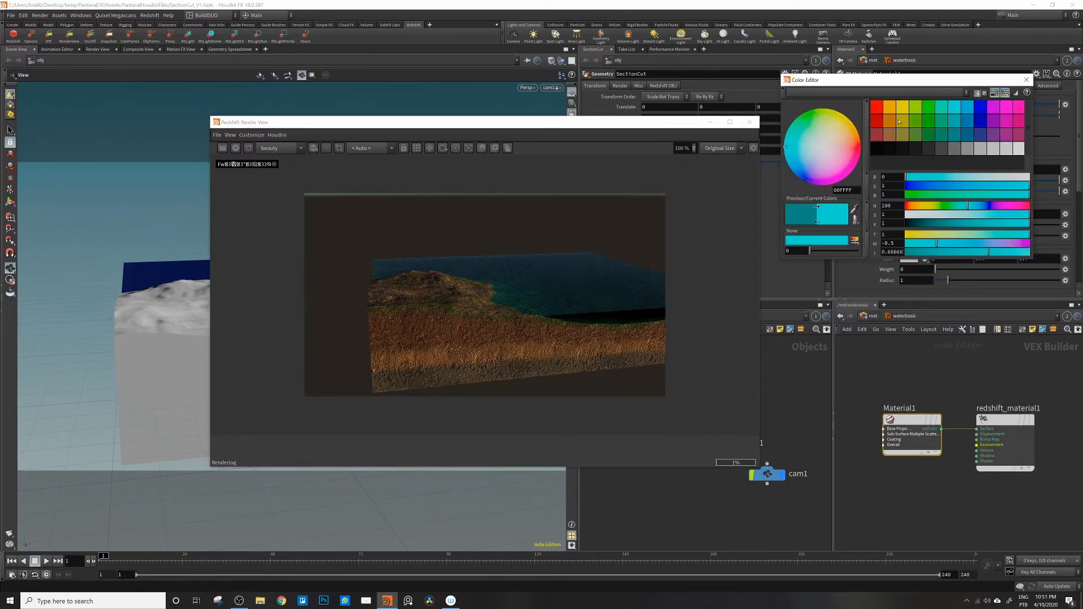
pyautogui.click(1019, 106)
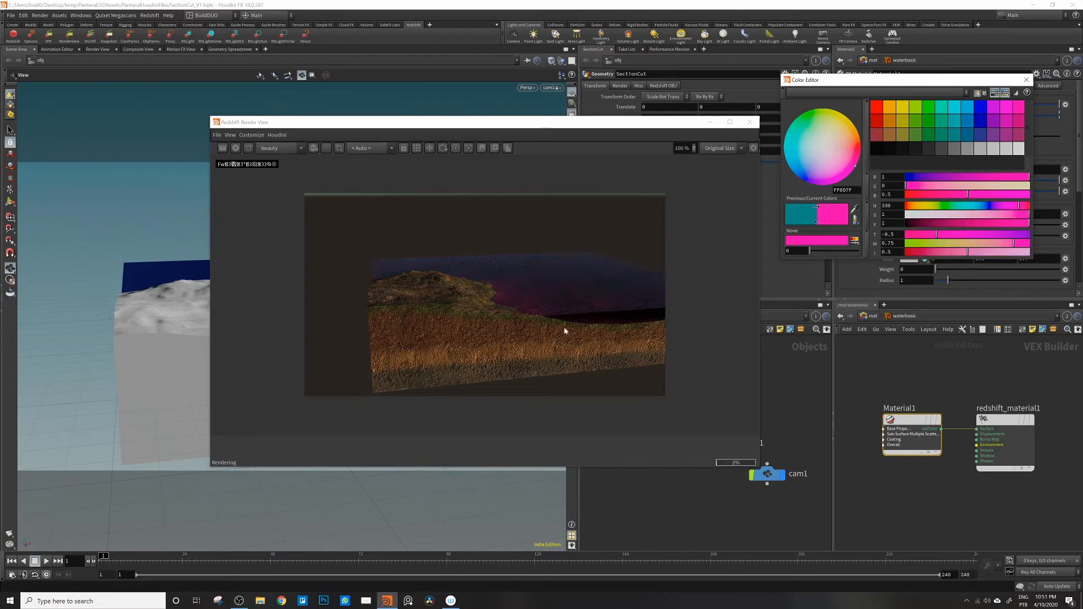
pyautogui.moveTo(577, 120); pyautogui.dragTo(828, 187)
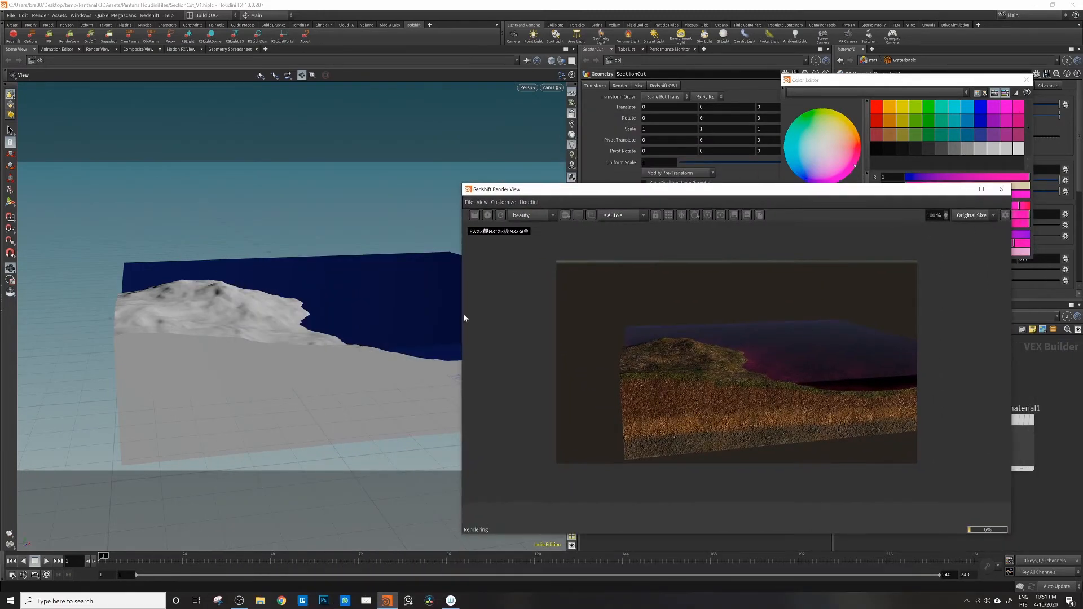
pyautogui.scroll(2, 359, 342)
pyautogui.moveTo(358, 341); pyautogui.dragTo(360, 369)
pyautogui.moveTo(765, 190); pyautogui.dragTo(649, 172)
# Compare dark green, blue and teal swatches for Layer 1 and set its color to dark blue at 0.075, 0.1875, 0.3.
pyautogui.click(931, 135)
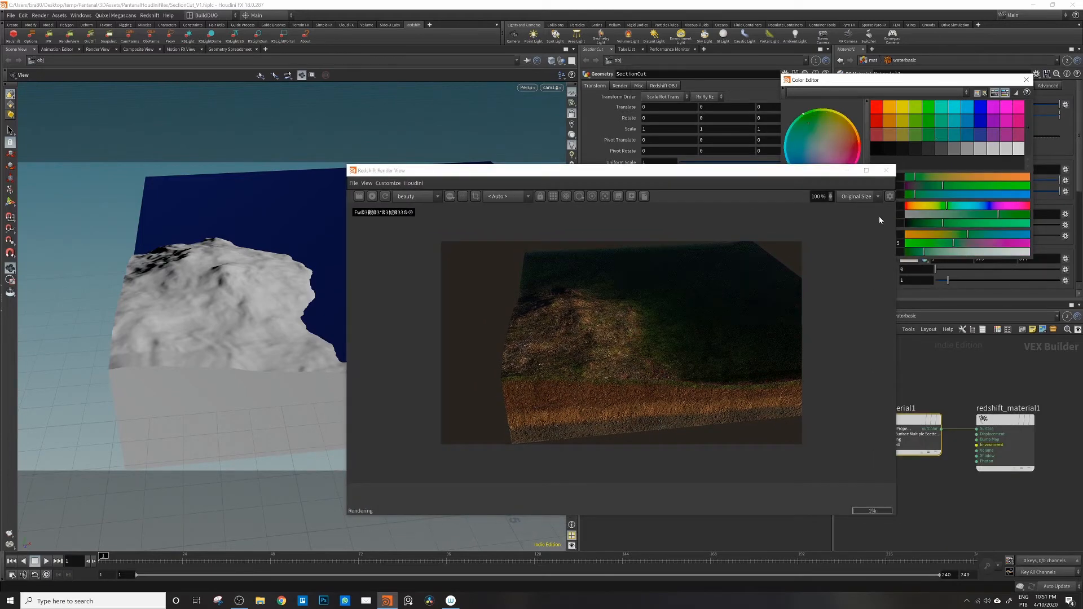
pyautogui.click(978, 135)
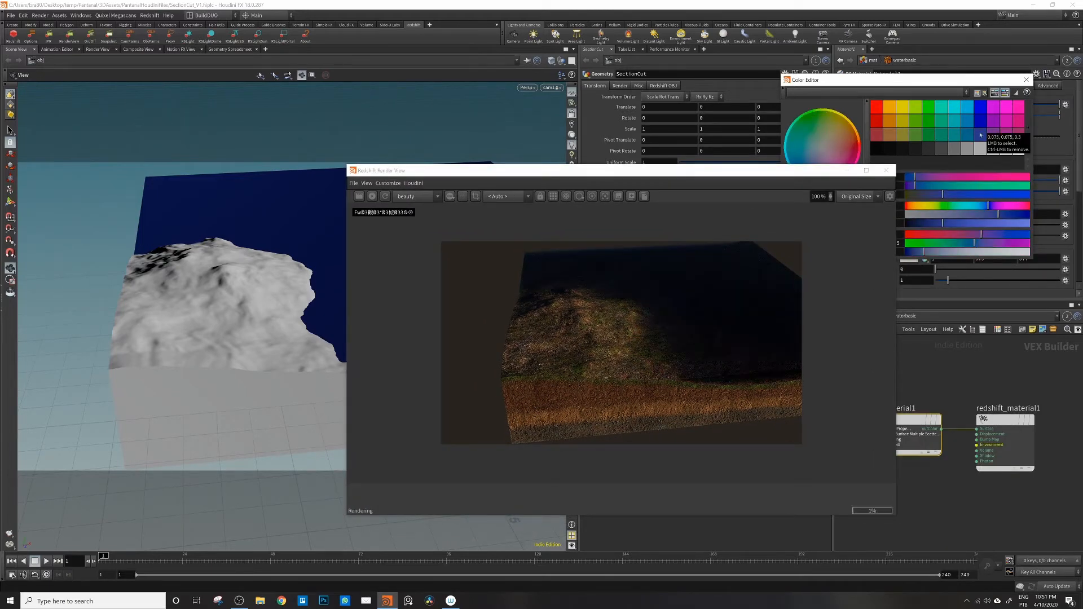
pyautogui.click(972, 135)
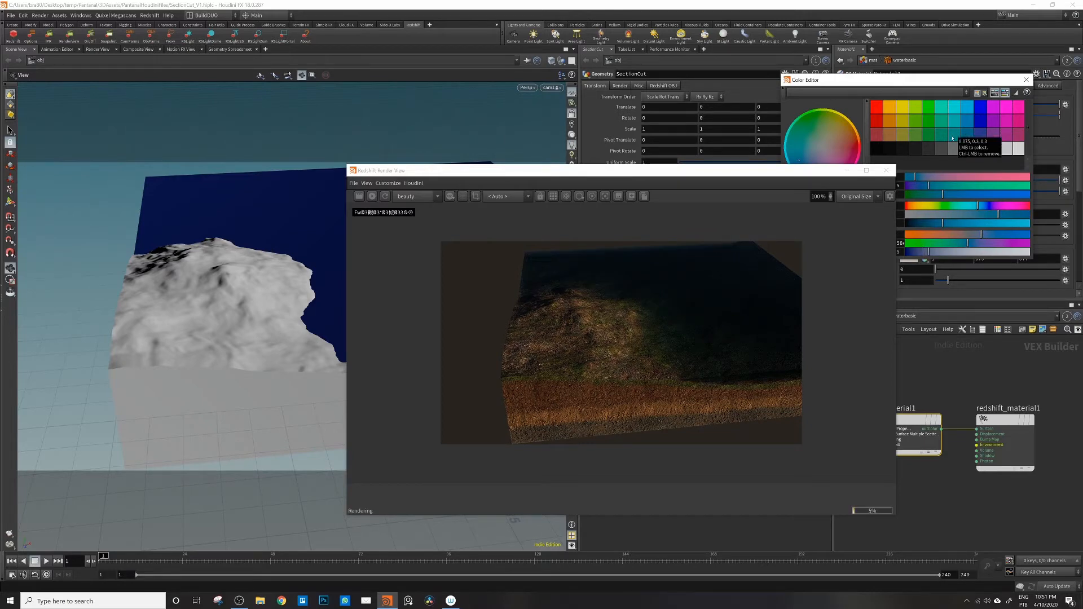
pyautogui.click(953, 138)
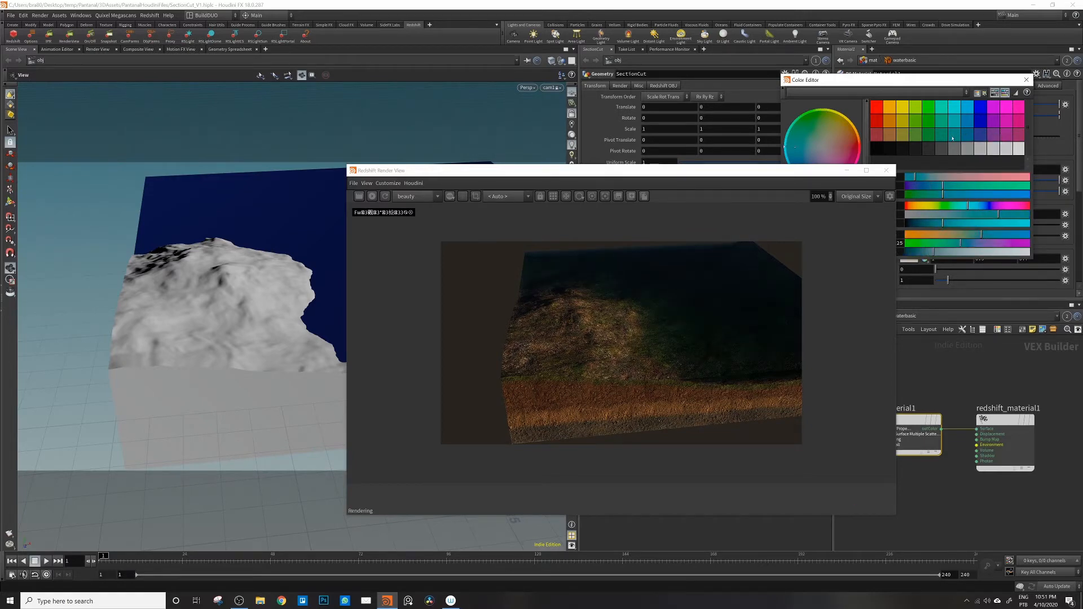
pyautogui.click(967, 136)
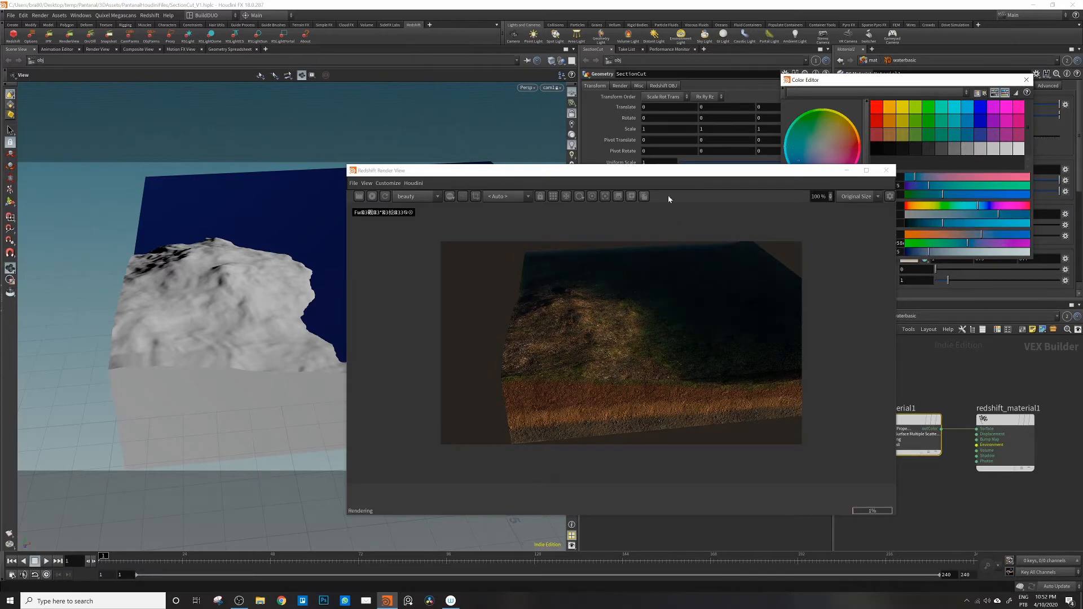
pyautogui.click(968, 126)
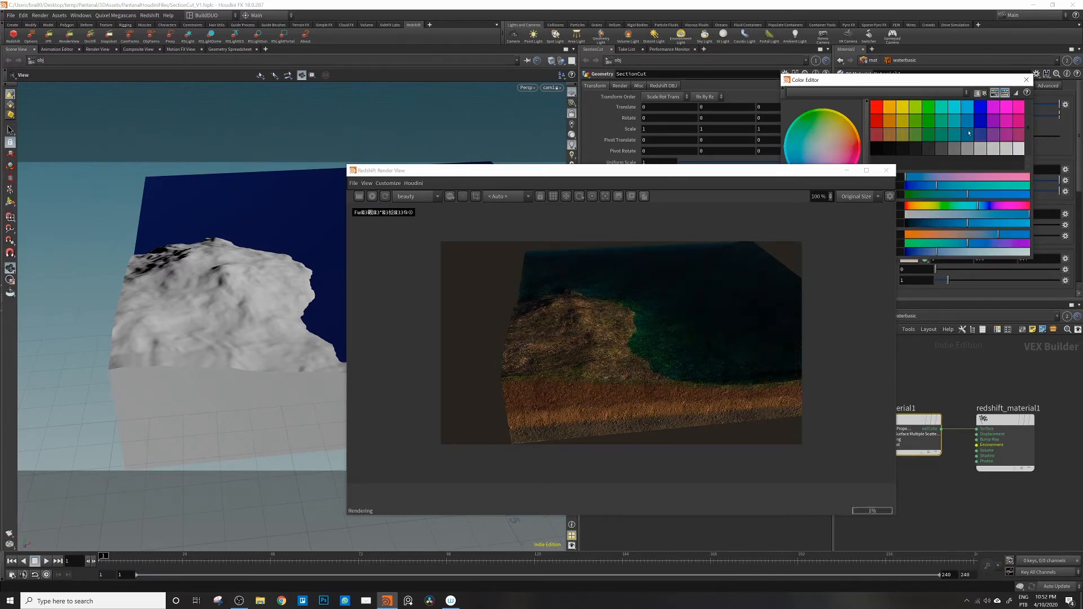
pyautogui.click(969, 135)
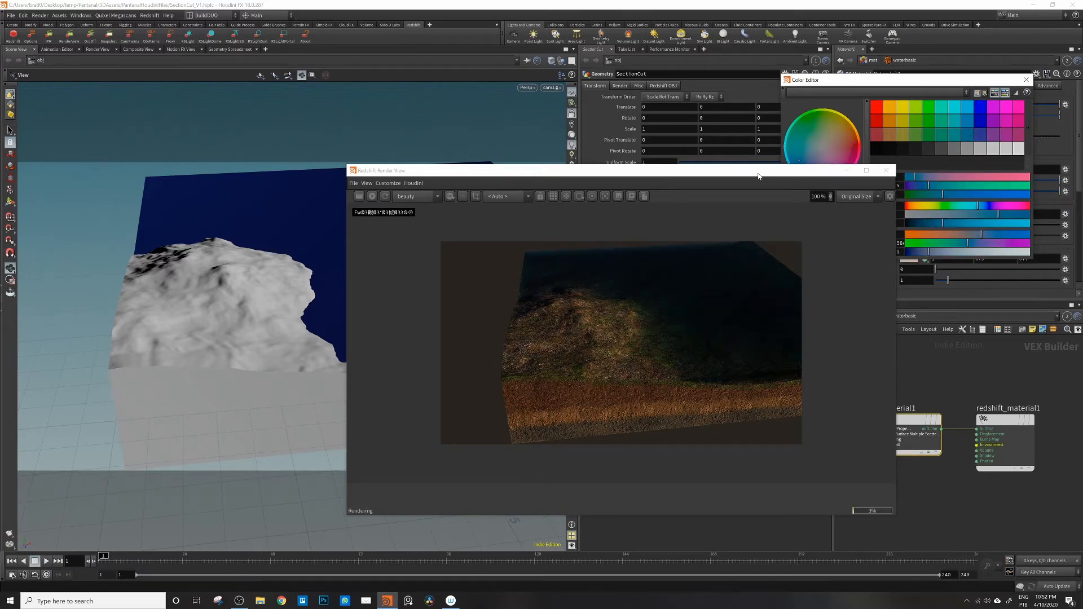
pyautogui.moveTo(759, 176); pyautogui.dragTo(564, 156)
pyautogui.click(1027, 80)
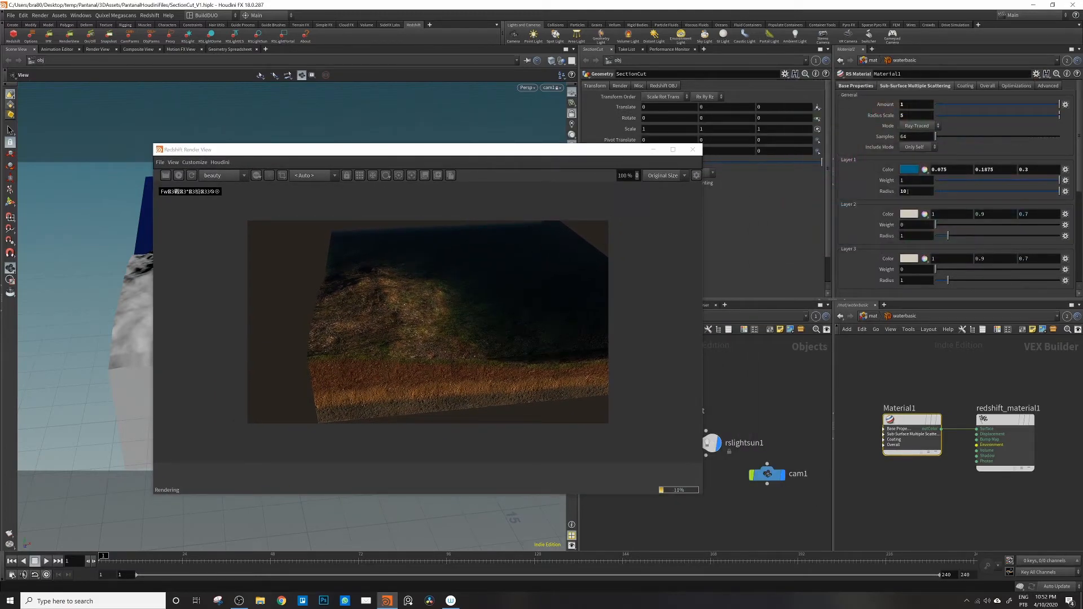
# Set the multiple scattering Radius Scale to 8 and move the render window clear of the viewport.
pyautogui.click(915, 114)
pyautogui.press('Return')
pyautogui.moveTo(547, 152); pyautogui.dragTo(851, 128)
# Examine the rendered water surface and its cut edge from low side angles and from above the block.
pyautogui.moveTo(367, 331); pyautogui.dragTo(344, 307)
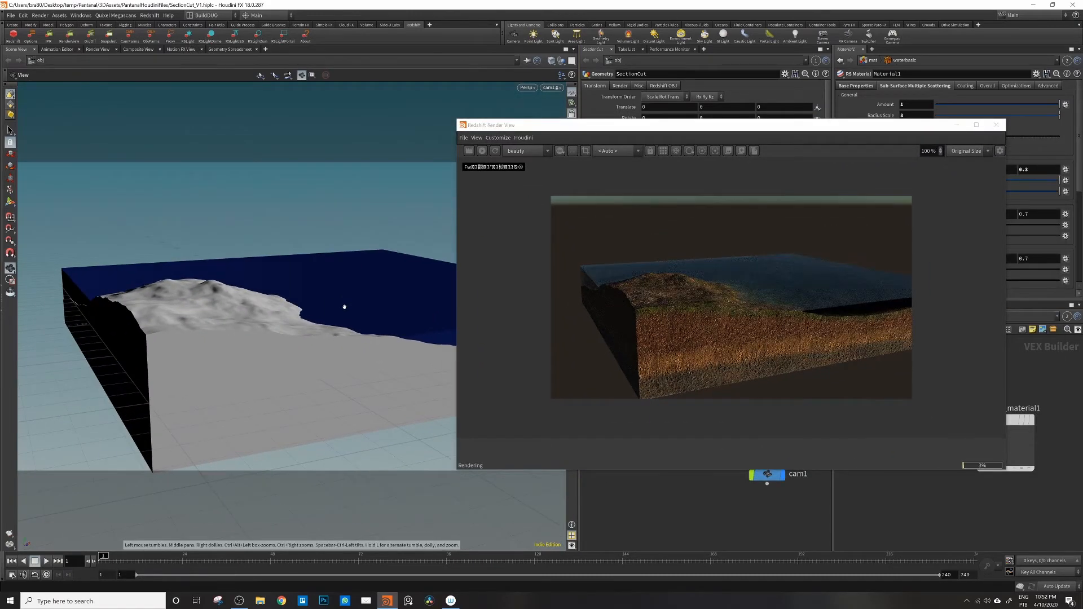
pyautogui.moveTo(372, 327); pyautogui.dragTo(348, 316)
pyautogui.moveTo(382, 344); pyautogui.dragTo(294, 348, button='middle')
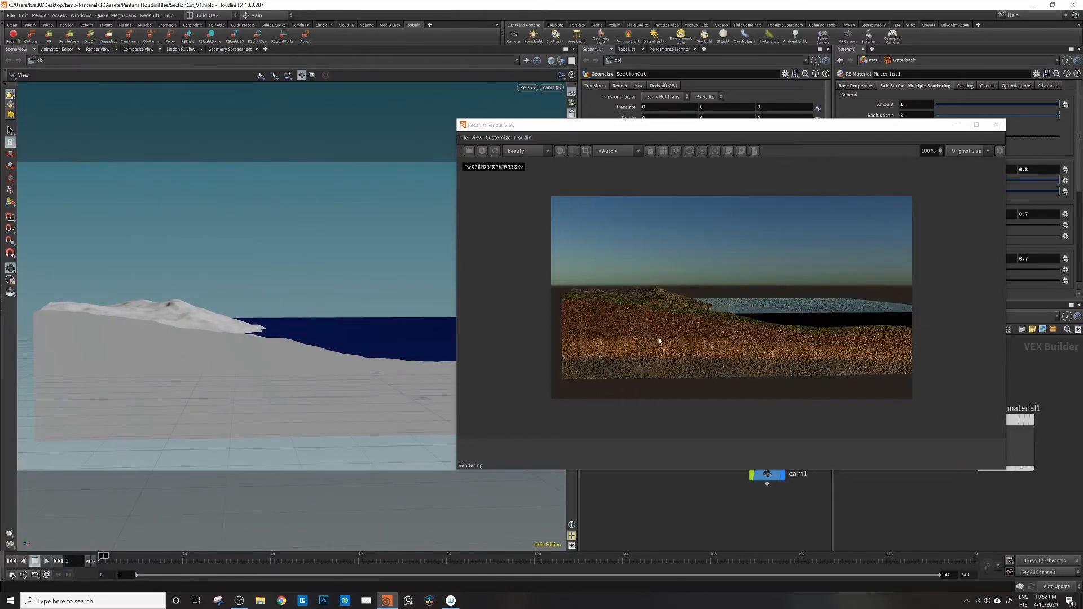
pyautogui.moveTo(749, 335); pyautogui.dragTo(738, 333)
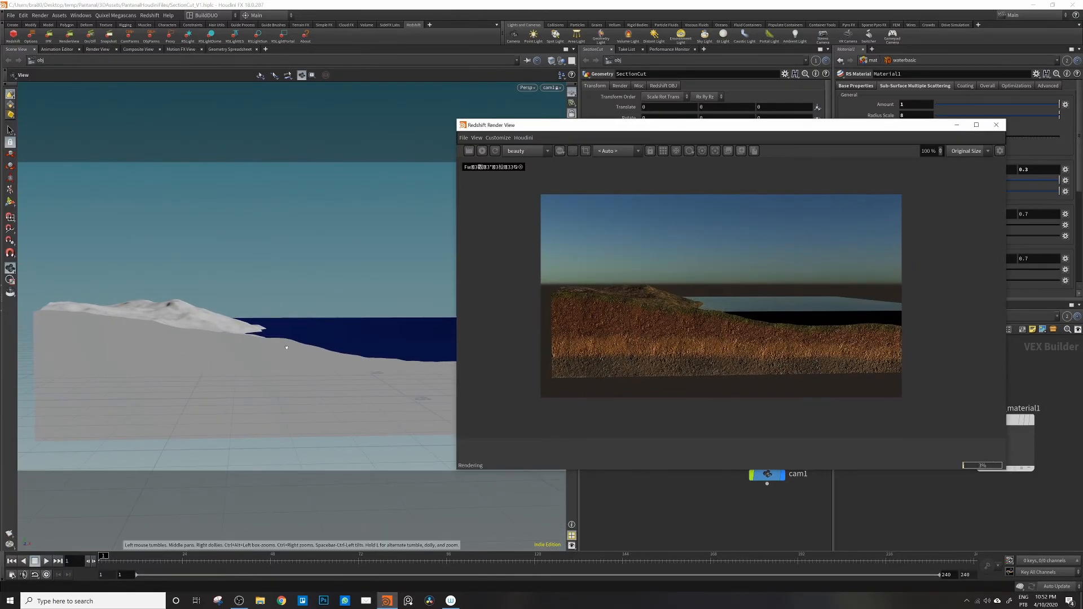
pyautogui.moveTo(287, 348); pyautogui.dragTo(278, 345)
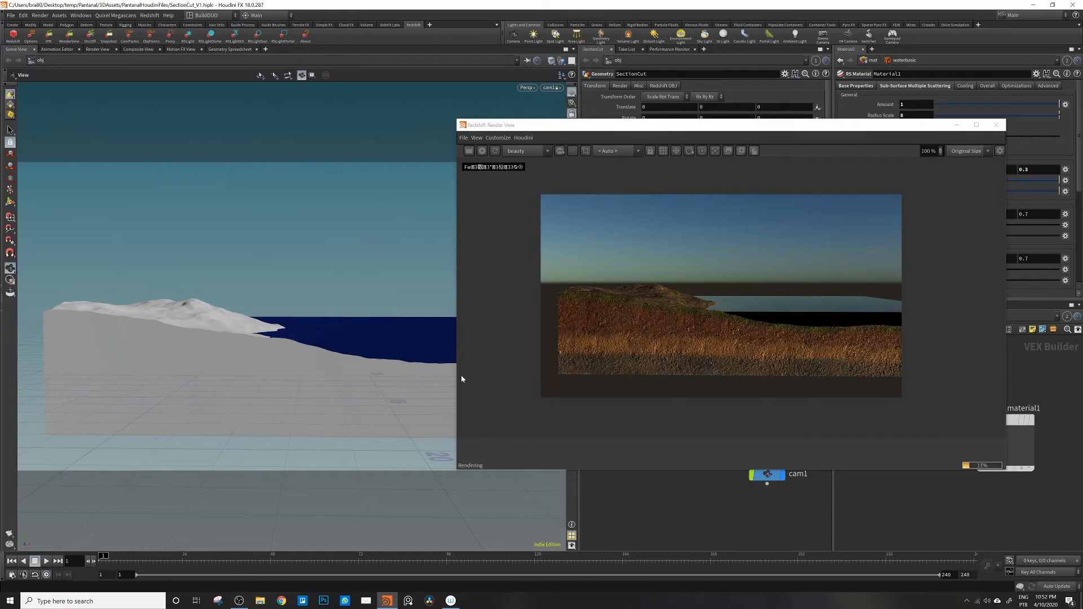
pyautogui.moveTo(308, 359); pyautogui.dragTo(285, 358)
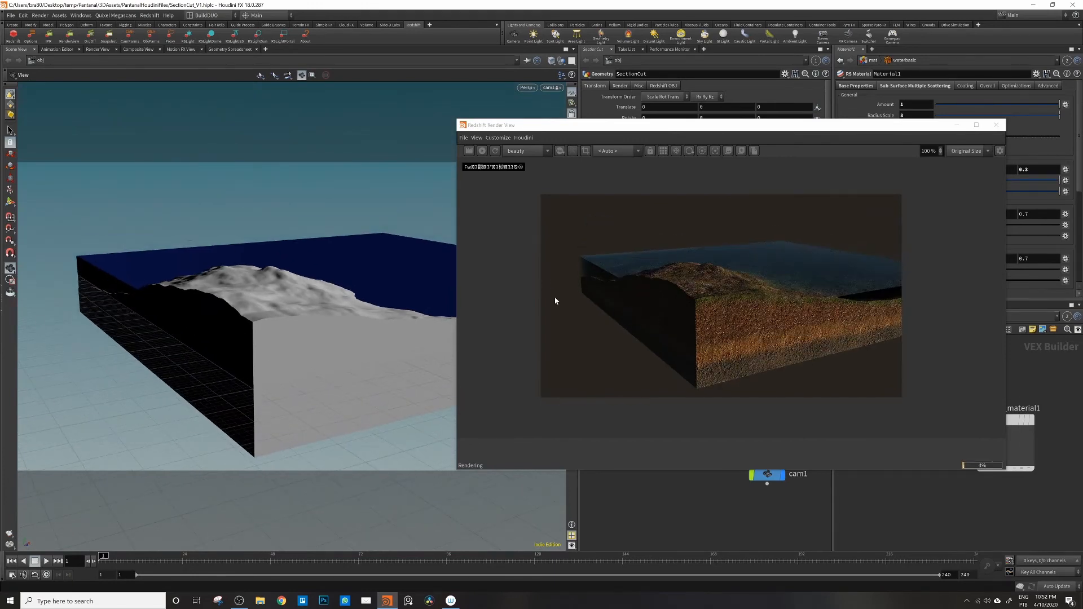
# Examine the rendered water and shoreline from above the block and from a low angle facing its cut side.
pyautogui.moveTo(374, 356); pyautogui.dragTo(348, 322)
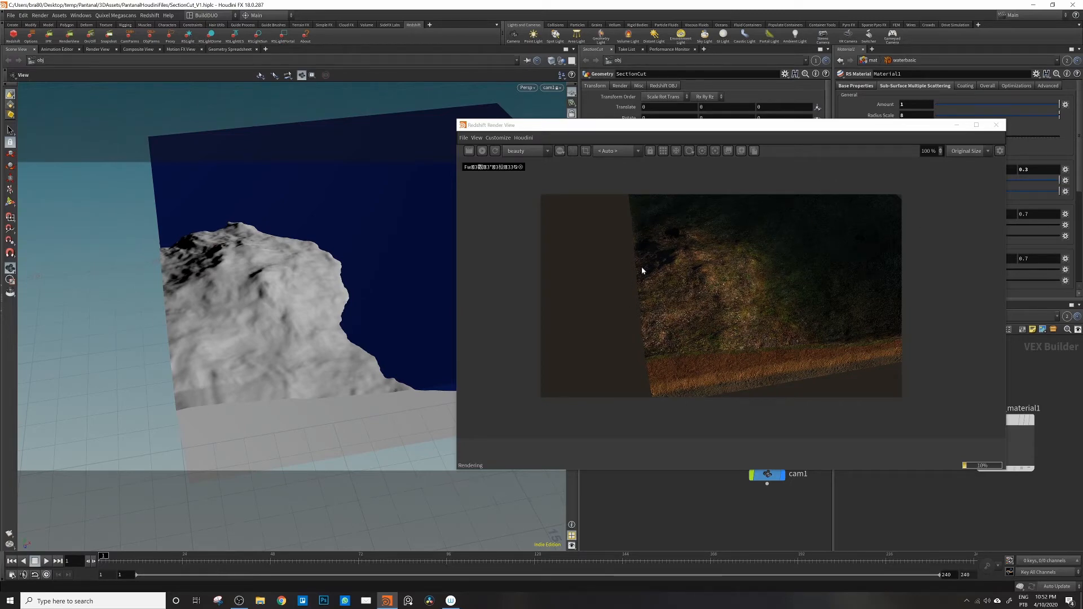
pyautogui.moveTo(712, 125); pyautogui.dragTo(773, 81)
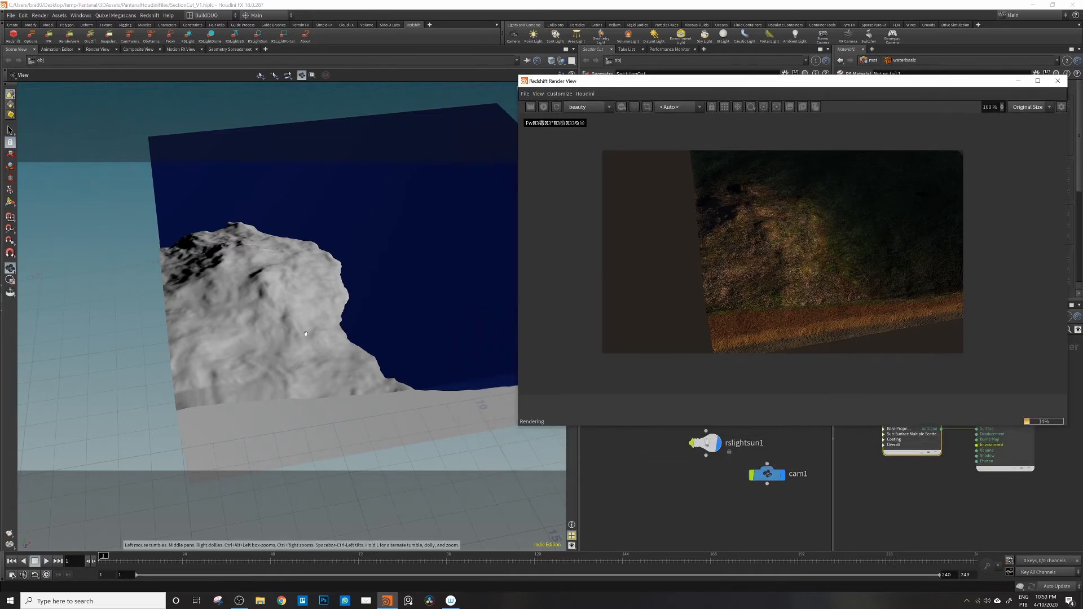
pyautogui.moveTo(306, 335); pyautogui.dragTo(313, 285)
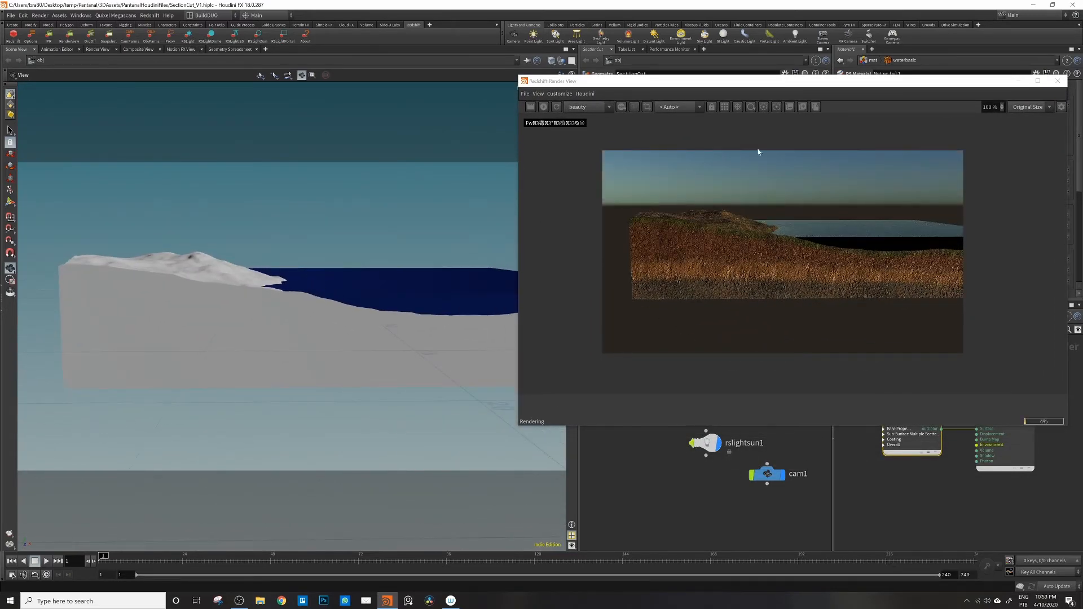
pyautogui.moveTo(796, 86); pyautogui.dragTo(645, 116)
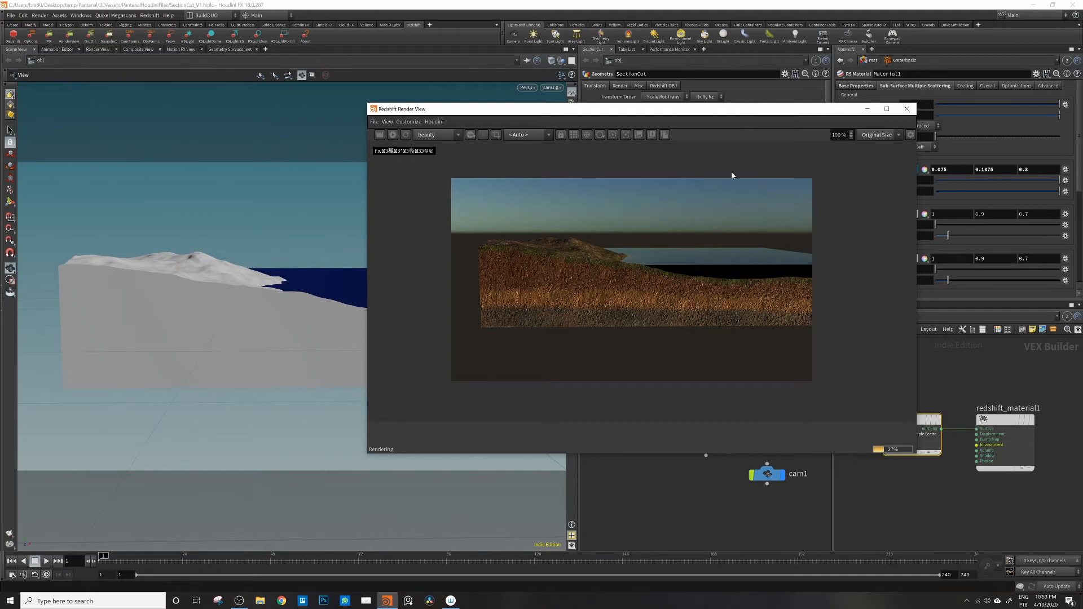
# Open the SectionCut geometry network and shrink the render window clear of the viewport and nodes, with the render zoomed to 90%.
pyautogui.moveTo(713, 109); pyautogui.dragTo(371, 92)
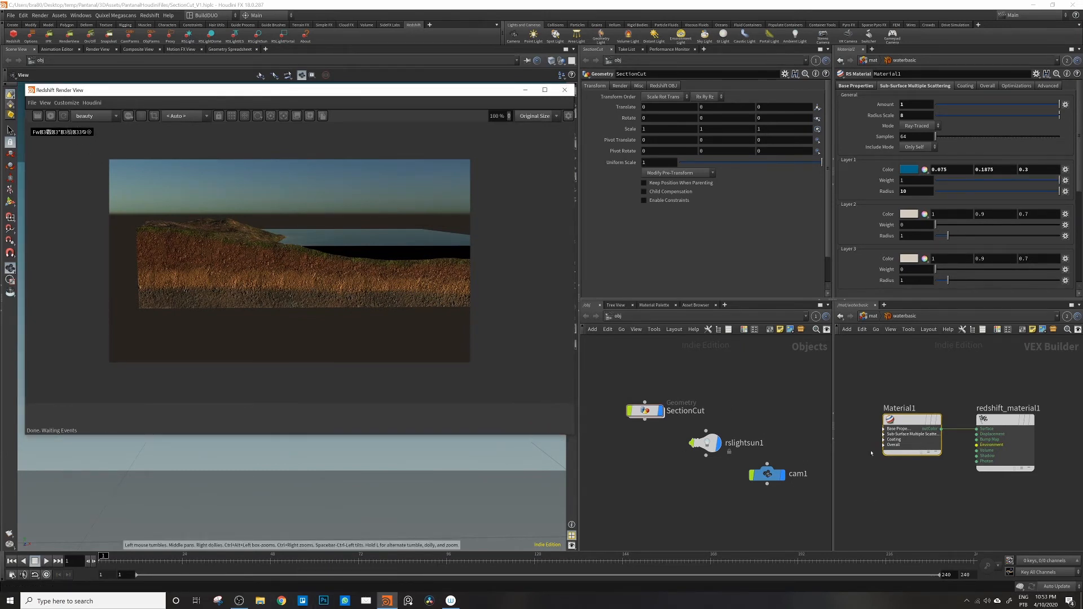
pyautogui.doubleClick(645, 410)
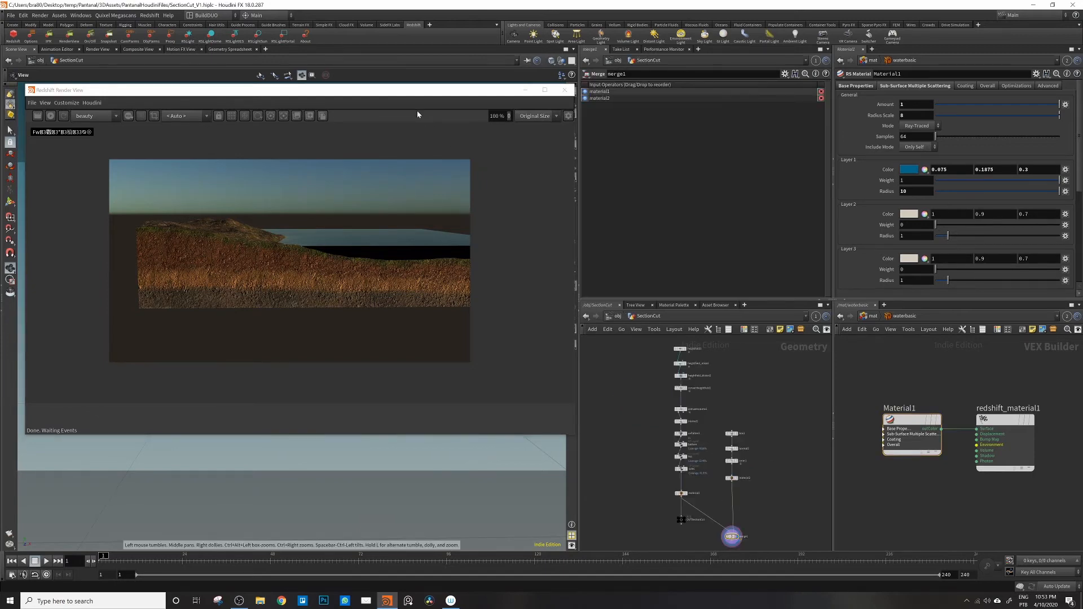
pyautogui.moveTo(417, 90); pyautogui.dragTo(874, 6)
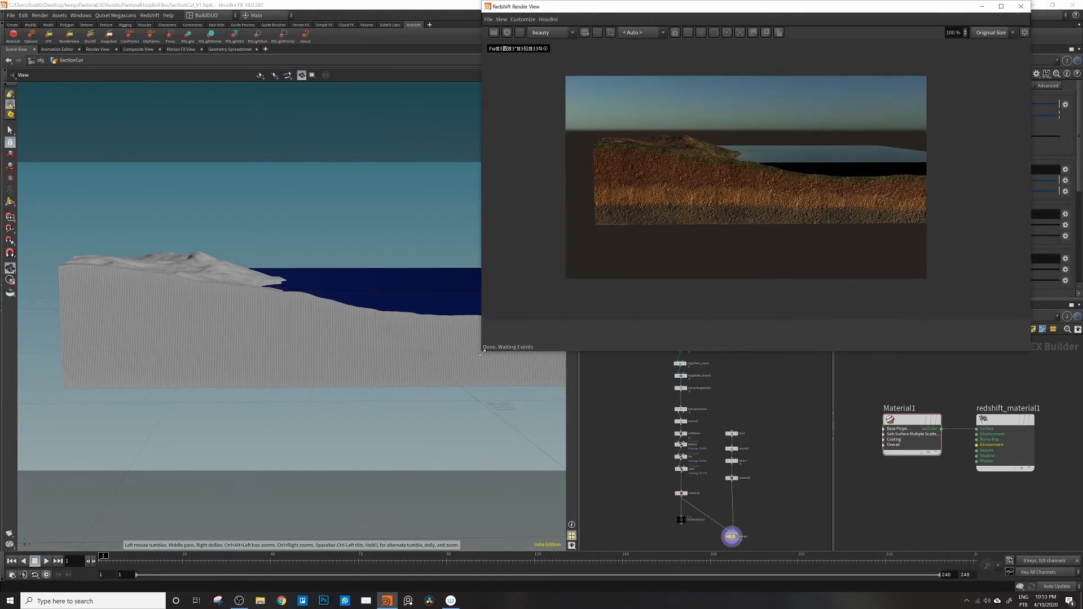
pyautogui.moveTo(483, 353); pyautogui.dragTo(631, 285)
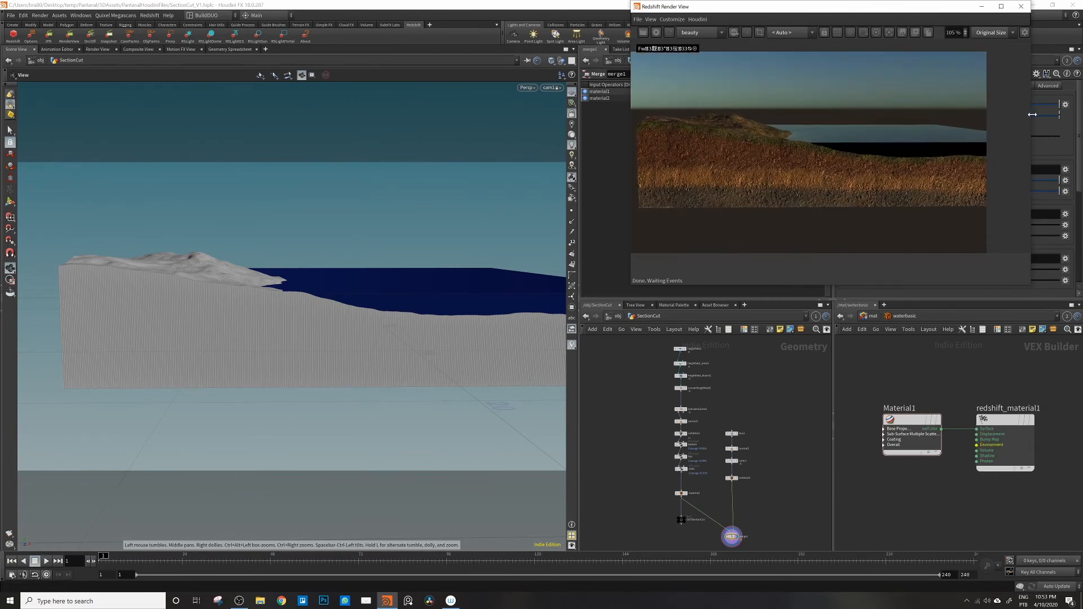
pyautogui.moveTo(1030, 115); pyautogui.dragTo(971, 121)
pyautogui.scroll(-3, 723, 161)
pyautogui.moveTo(678, 159); pyautogui.dragTo(725, 160)
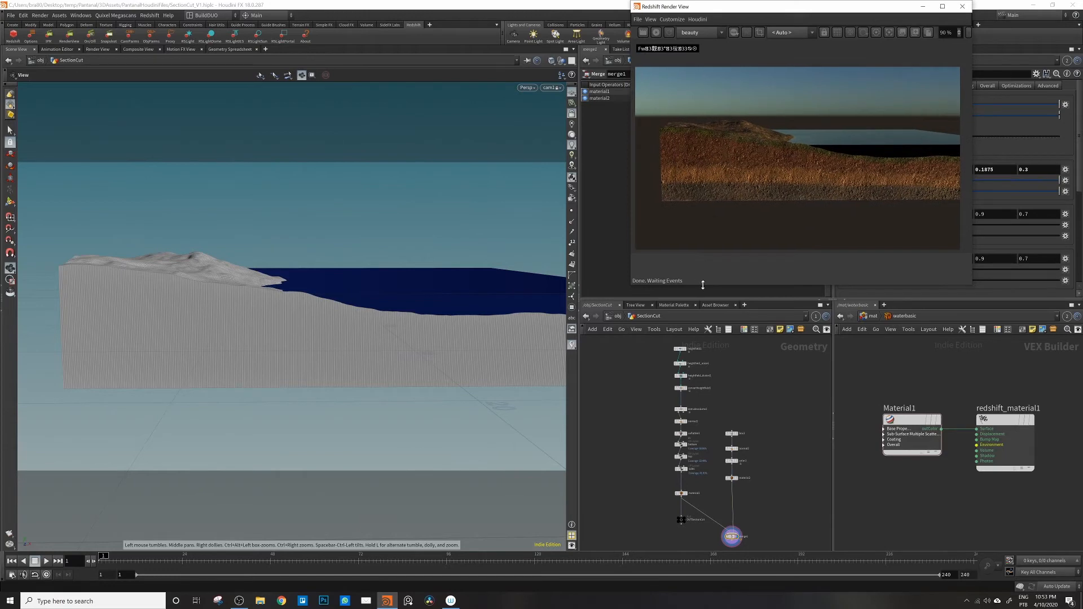
pyautogui.moveTo(703, 284); pyautogui.dragTo(703, 281)
pyautogui.scroll(2, 713, 485)
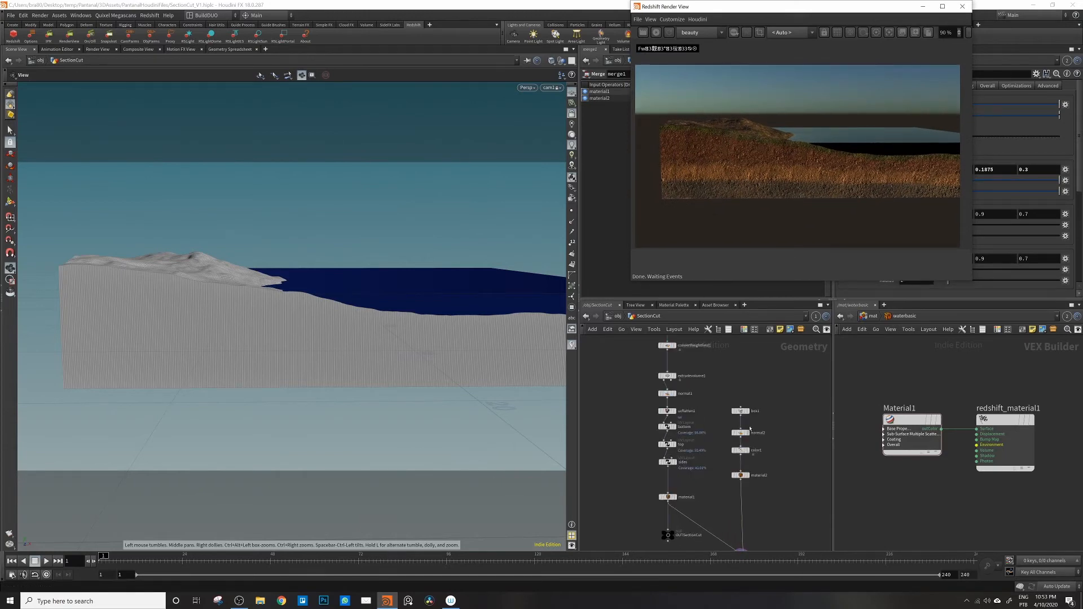
# Lower the top face of the water box in the viewport, reducing the box height to about 1.82.
pyautogui.click(741, 410)
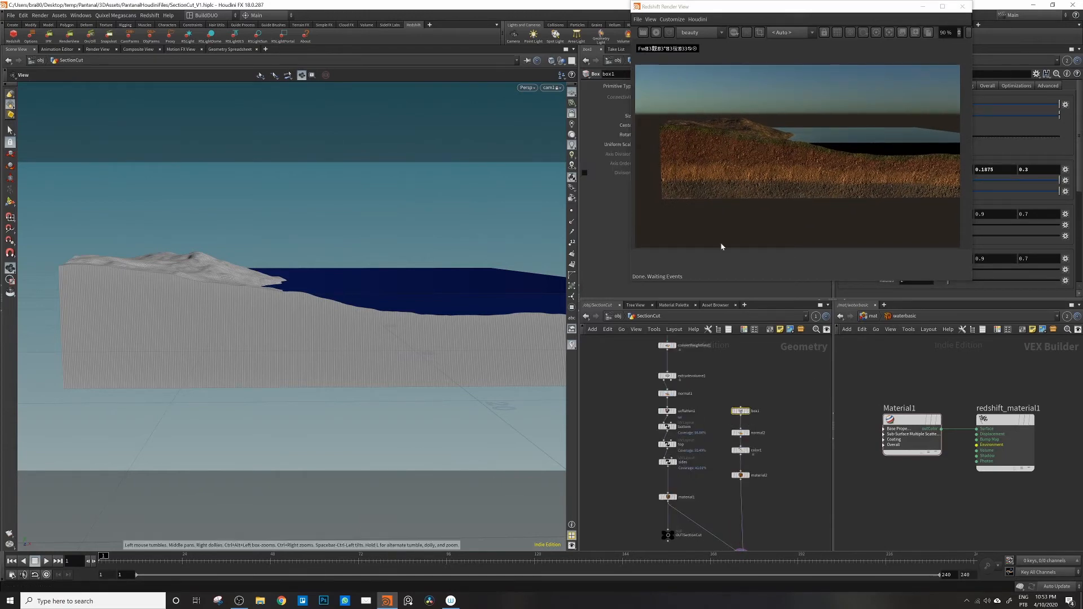
pyautogui.moveTo(761, 21); pyautogui.dragTo(0, 192)
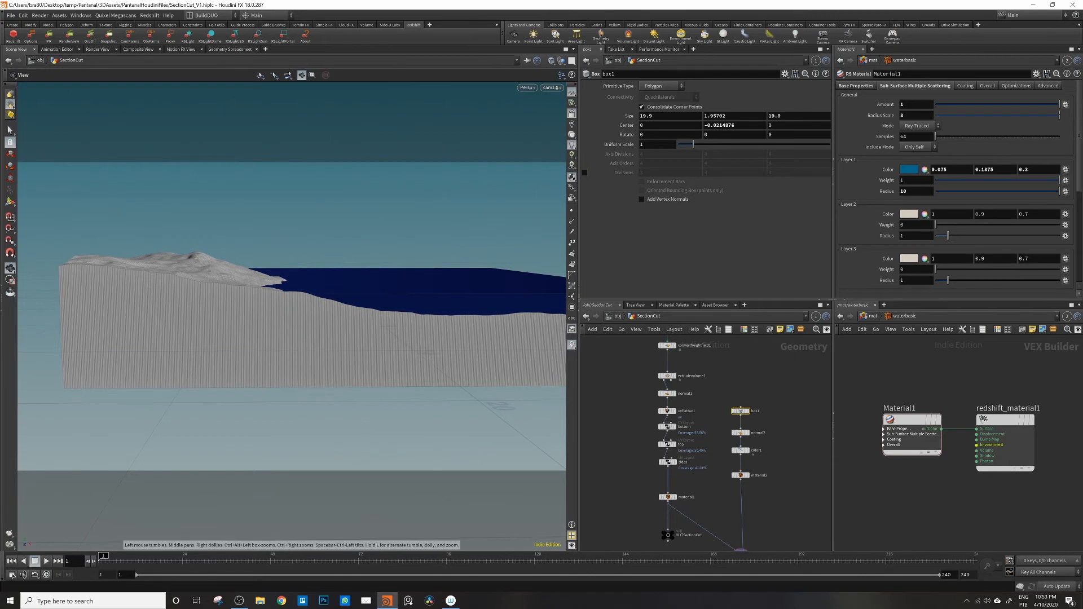
pyautogui.click(11, 201)
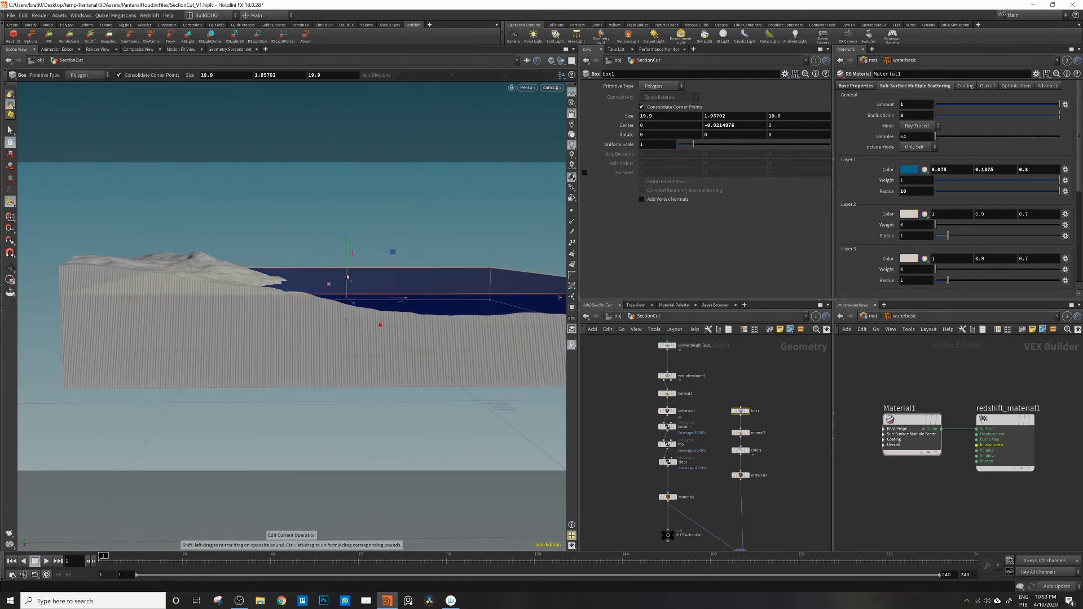
pyautogui.moveTo(347, 279); pyautogui.dragTo(349, 281)
pyautogui.keyDown('alt'); pyautogui.moveTo(327, 323); pyautogui.dragTo(324, 315); pyautogui.keyUp('alt')
pyautogui.moveTo(311, 310); pyautogui.dragTo(274, 290)
# Restart the live render and examine the lowered water surface and its edge from a raised angle.
pyautogui.moveTo(1082, 129); pyautogui.dragTo(381, 129)
pyautogui.click(217, 152)
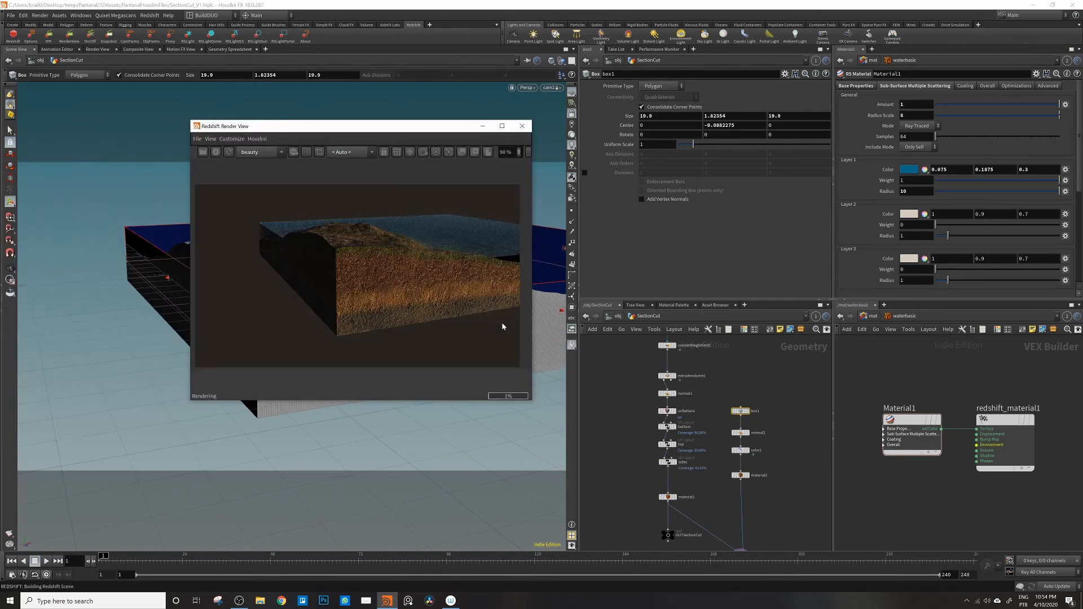
pyautogui.moveTo(399, 127); pyautogui.dragTo(831, 119)
pyautogui.keyDown('alt'); pyautogui.moveTo(318, 287); pyautogui.dragTo(324, 242); pyautogui.keyUp('alt')
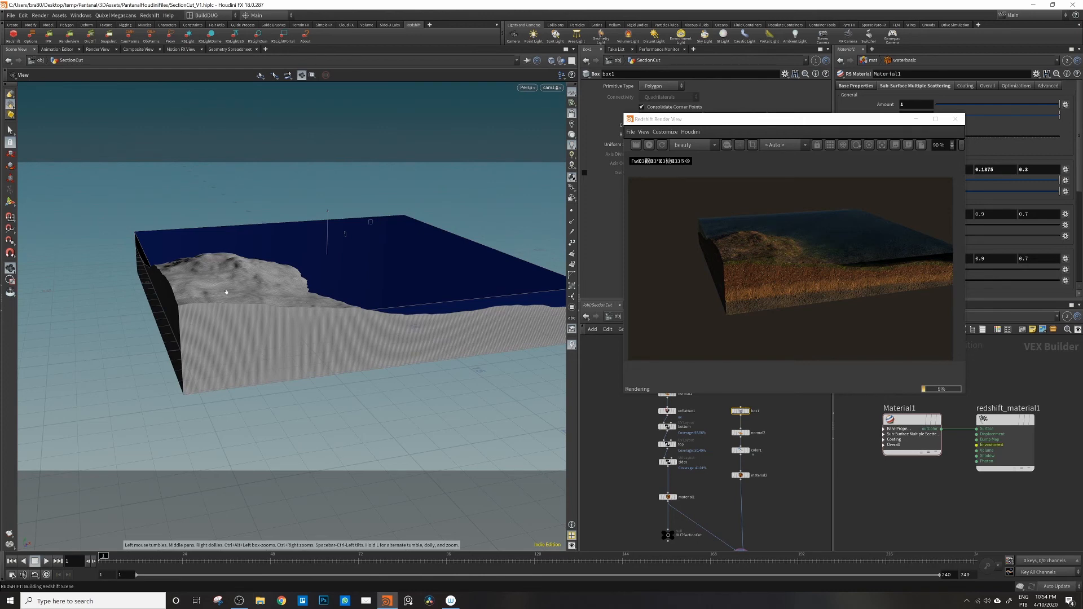
pyautogui.press('Return')
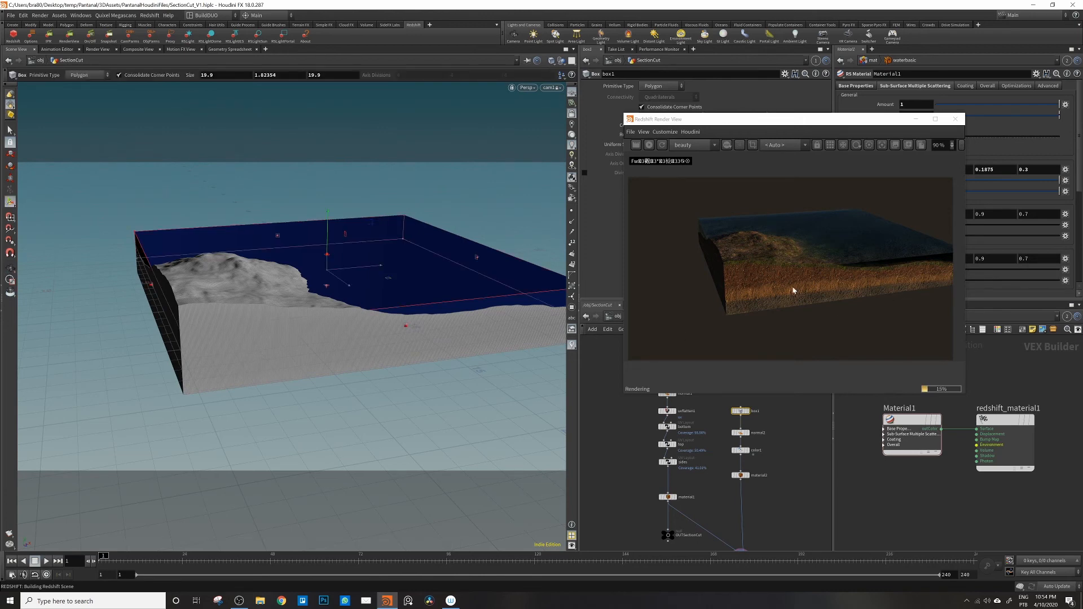
pyautogui.moveTo(769, 119); pyautogui.dragTo(571, 75)
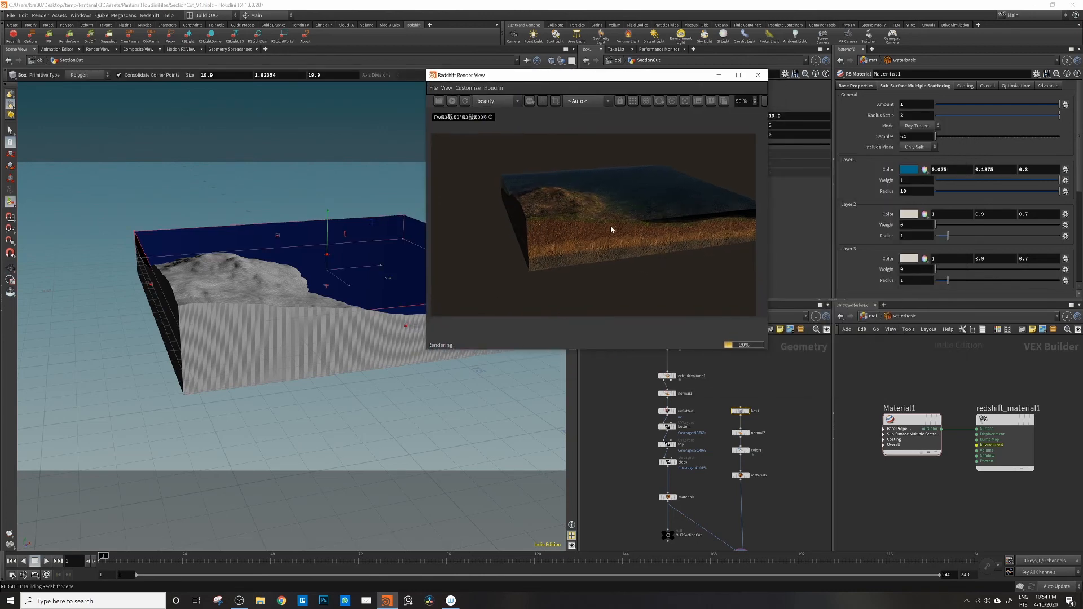